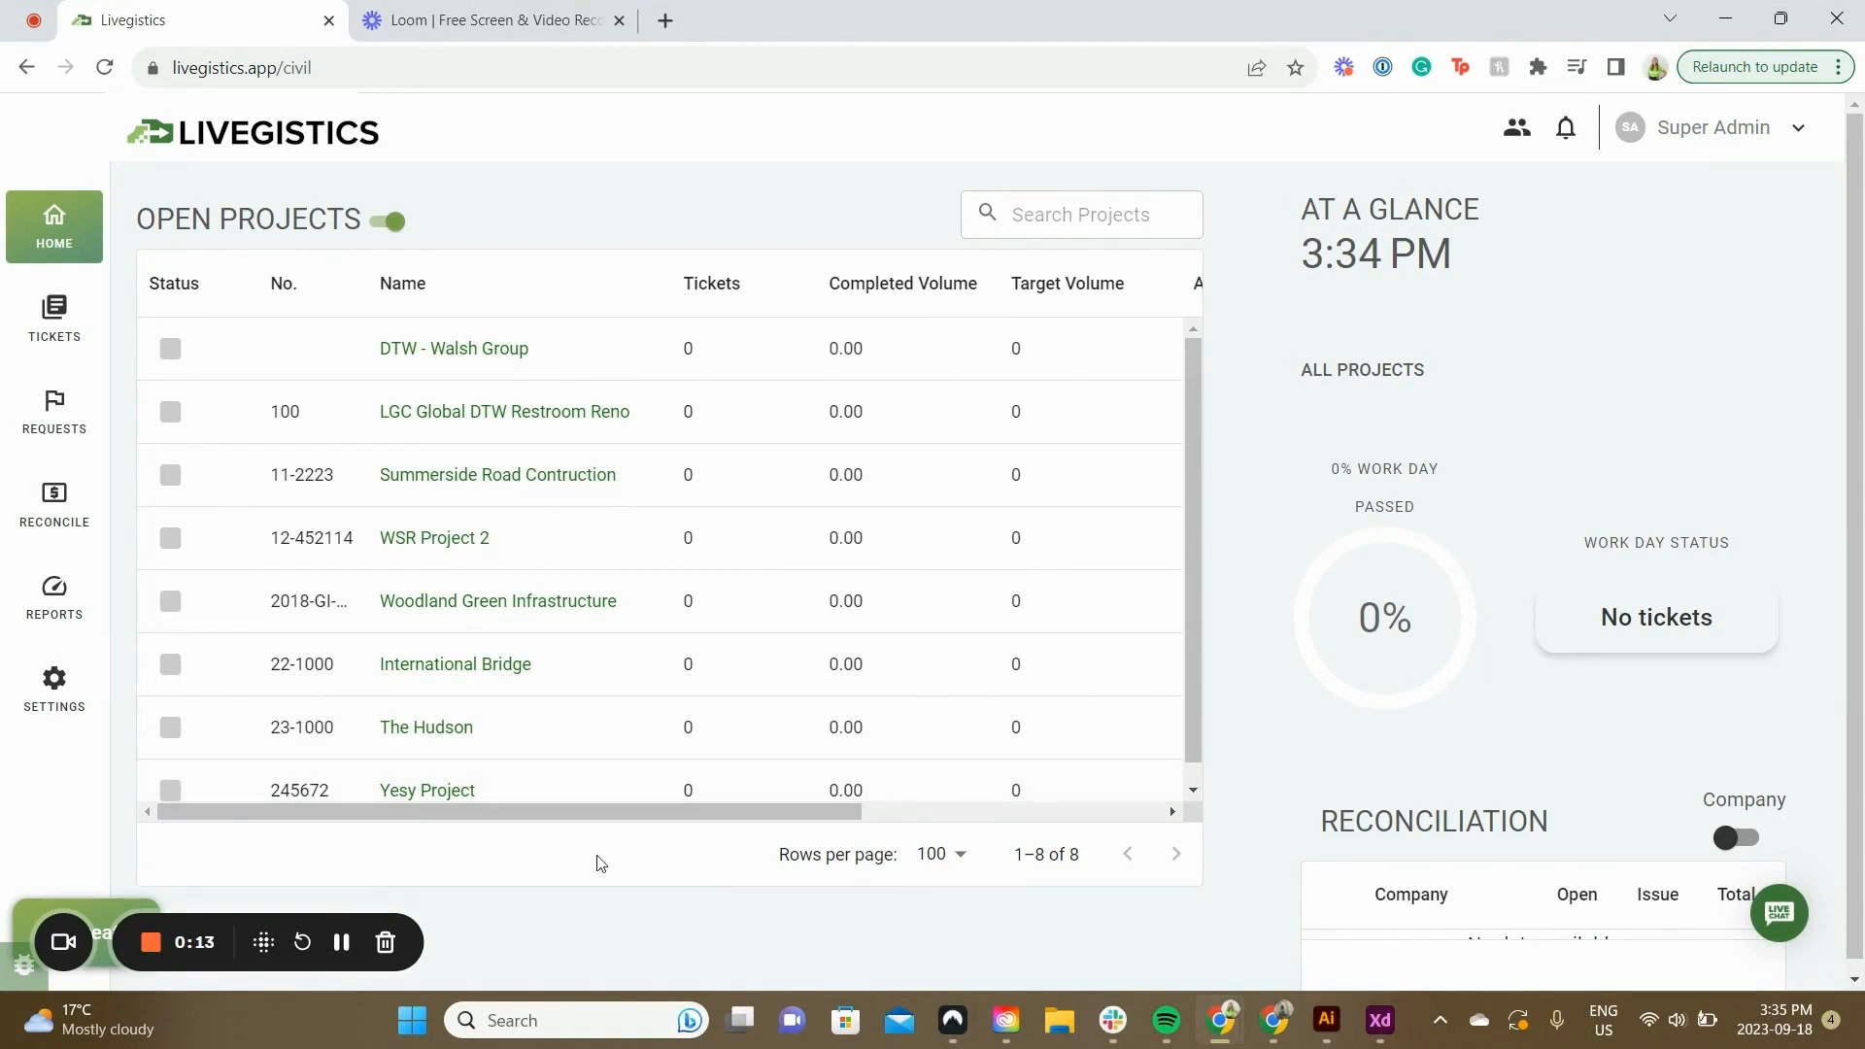
# Create and save an active project named 17-96 Stadium Project with its number and address, dated 2023-09-18 to 2023-11-30, daily 08:00 AM to 04:00 PM
pyautogui.click(107, 913)
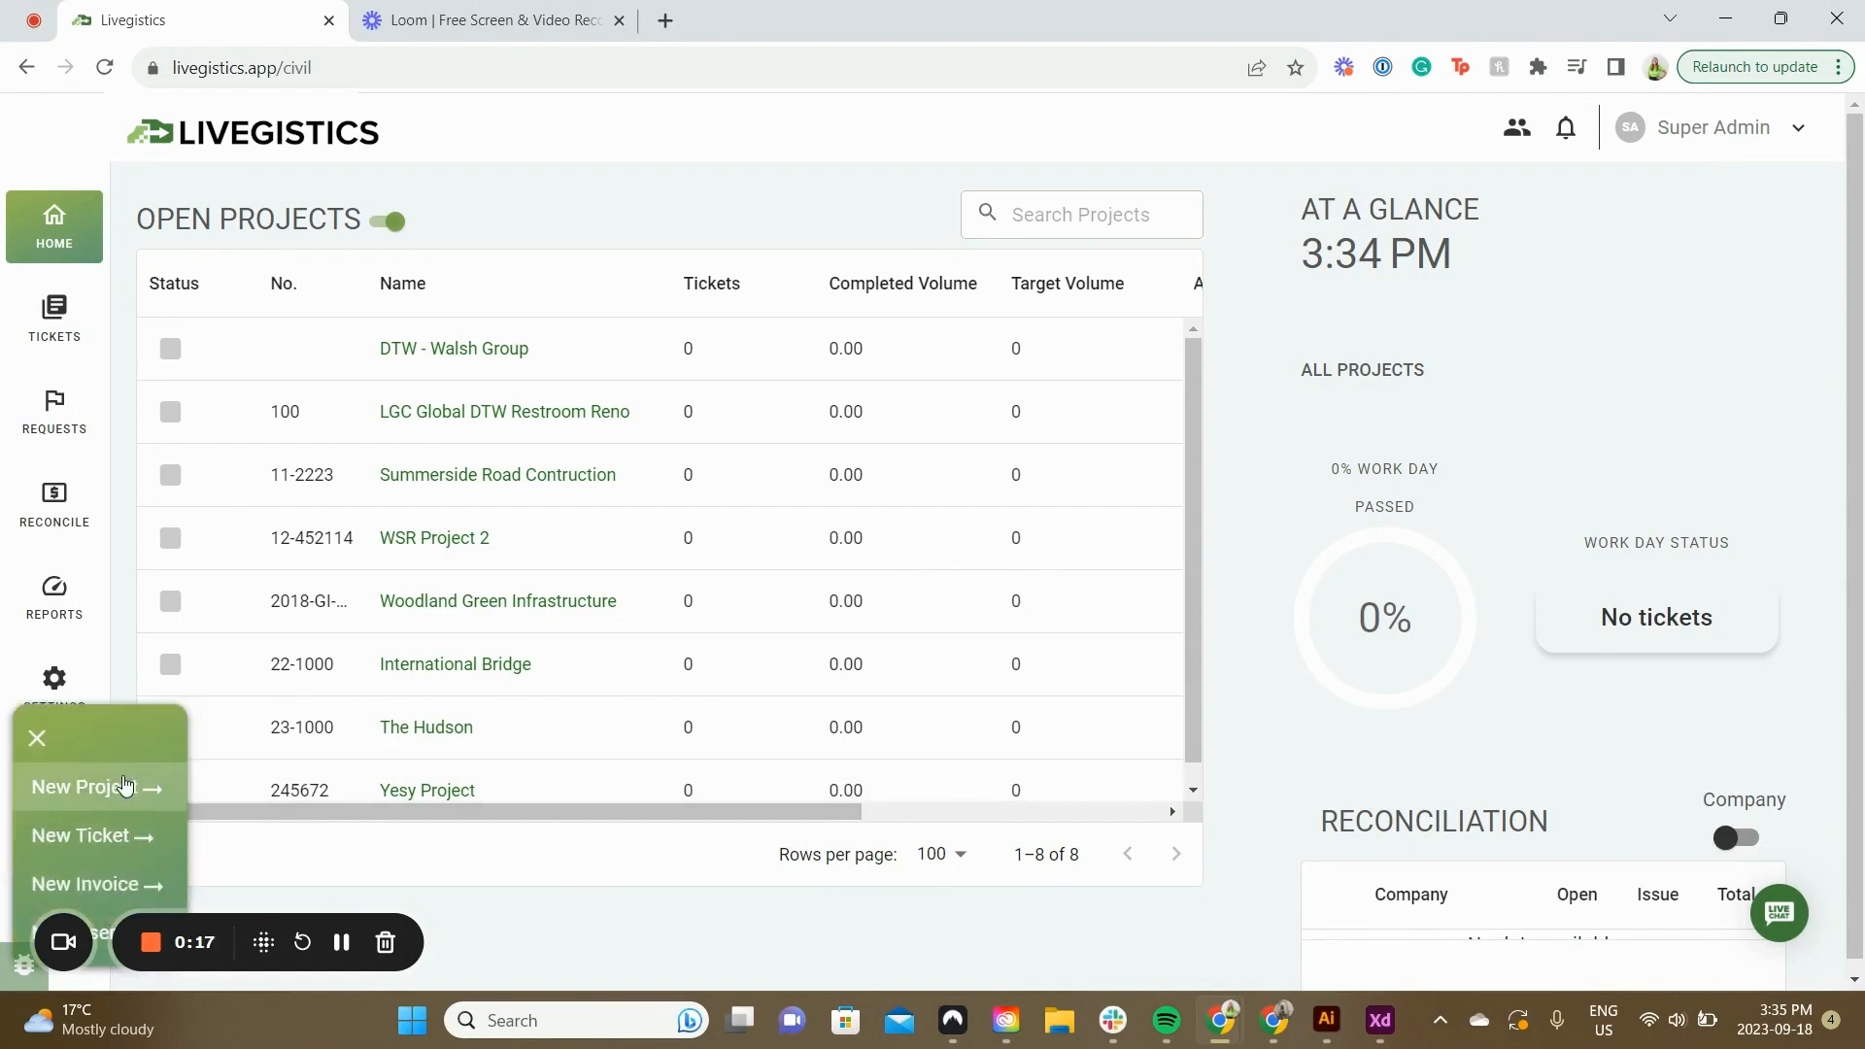
pyautogui.click(33, 740)
pyautogui.click(54, 685)
pyautogui.click(1247, 380)
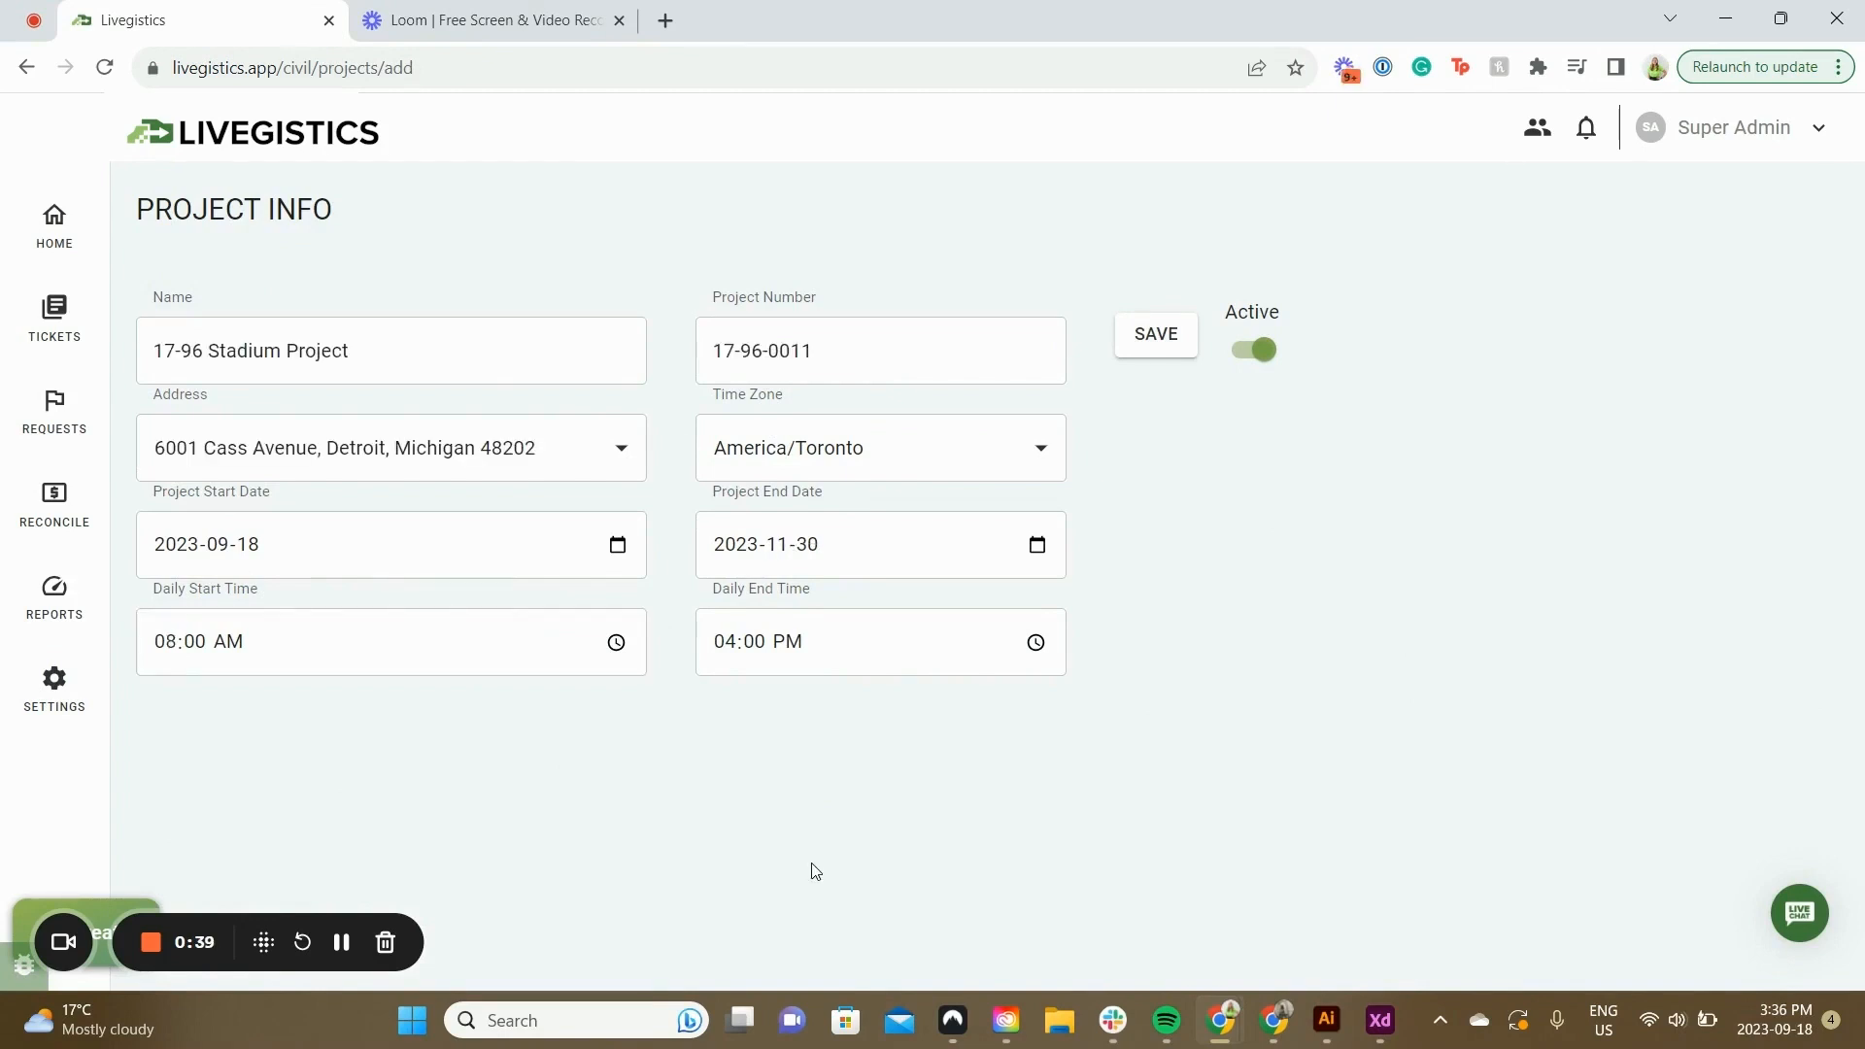
pyautogui.click(1156, 337)
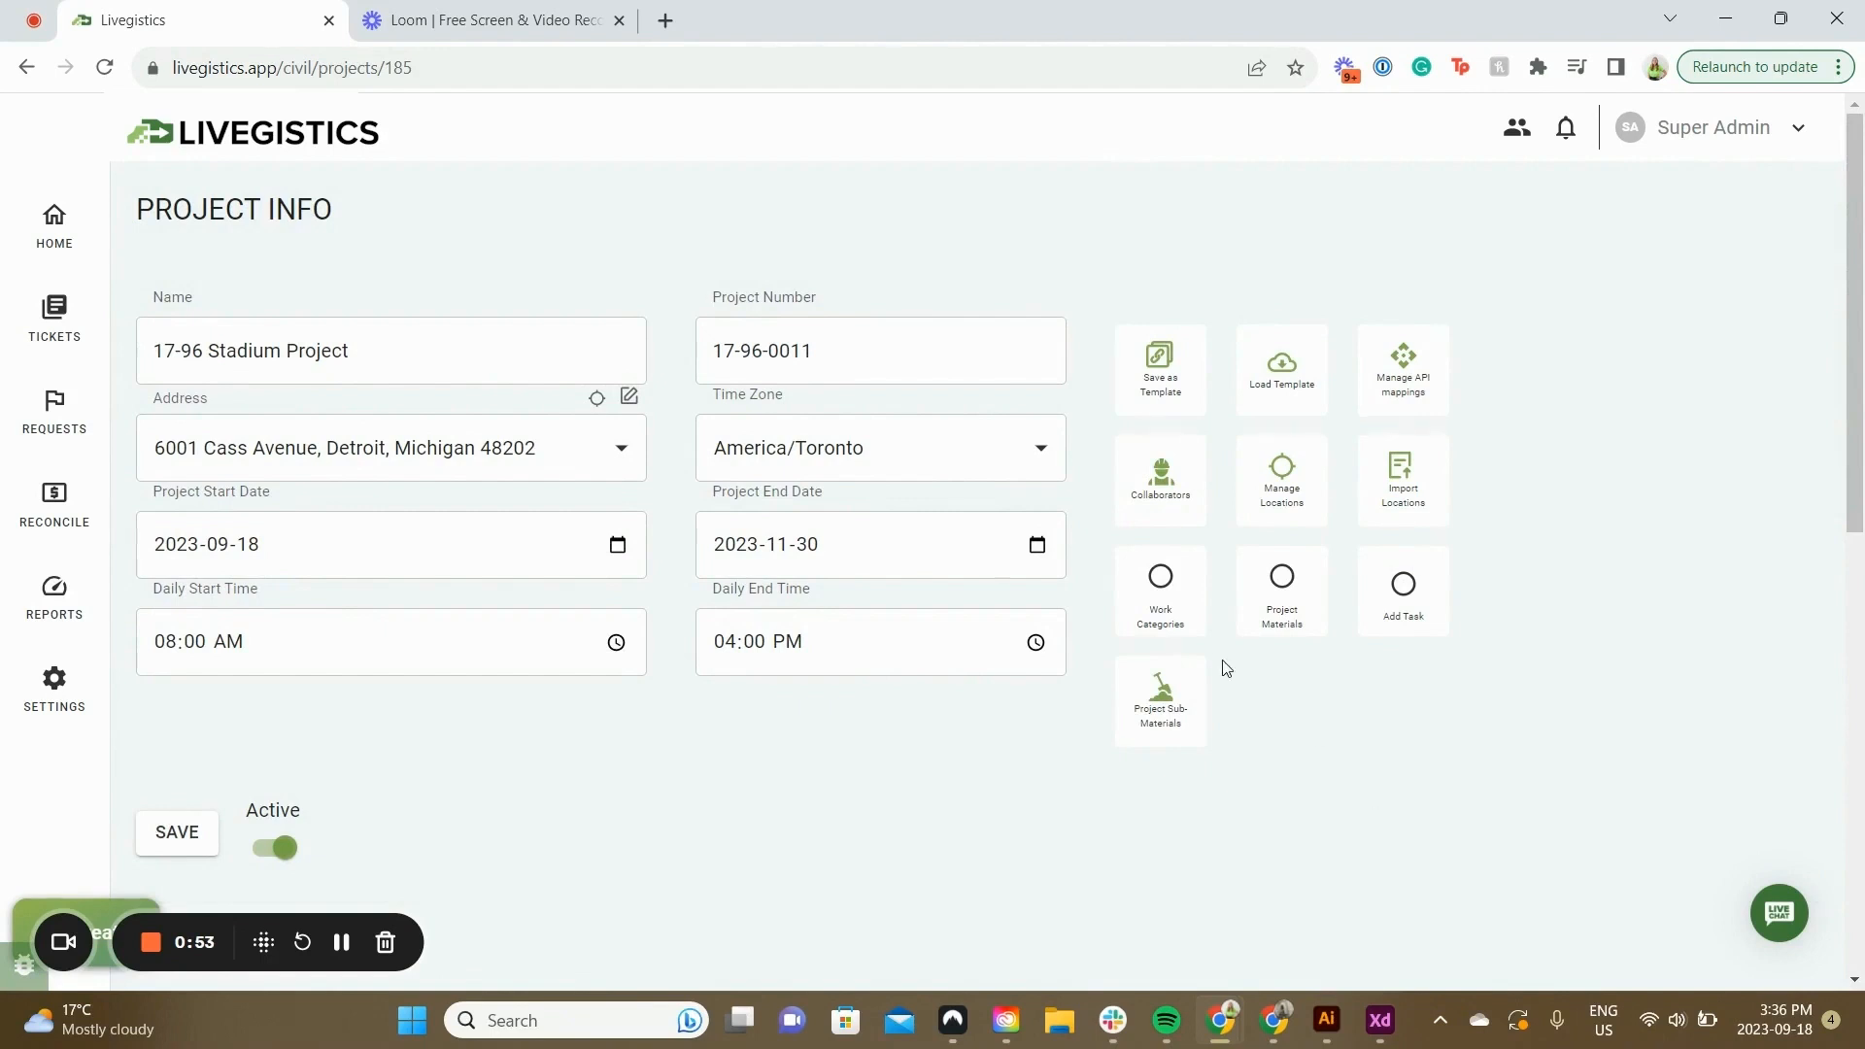
# Add the work categories Demo Building A and Demo Building B to the 17-96 Stadium Project
pyautogui.click(1160, 587)
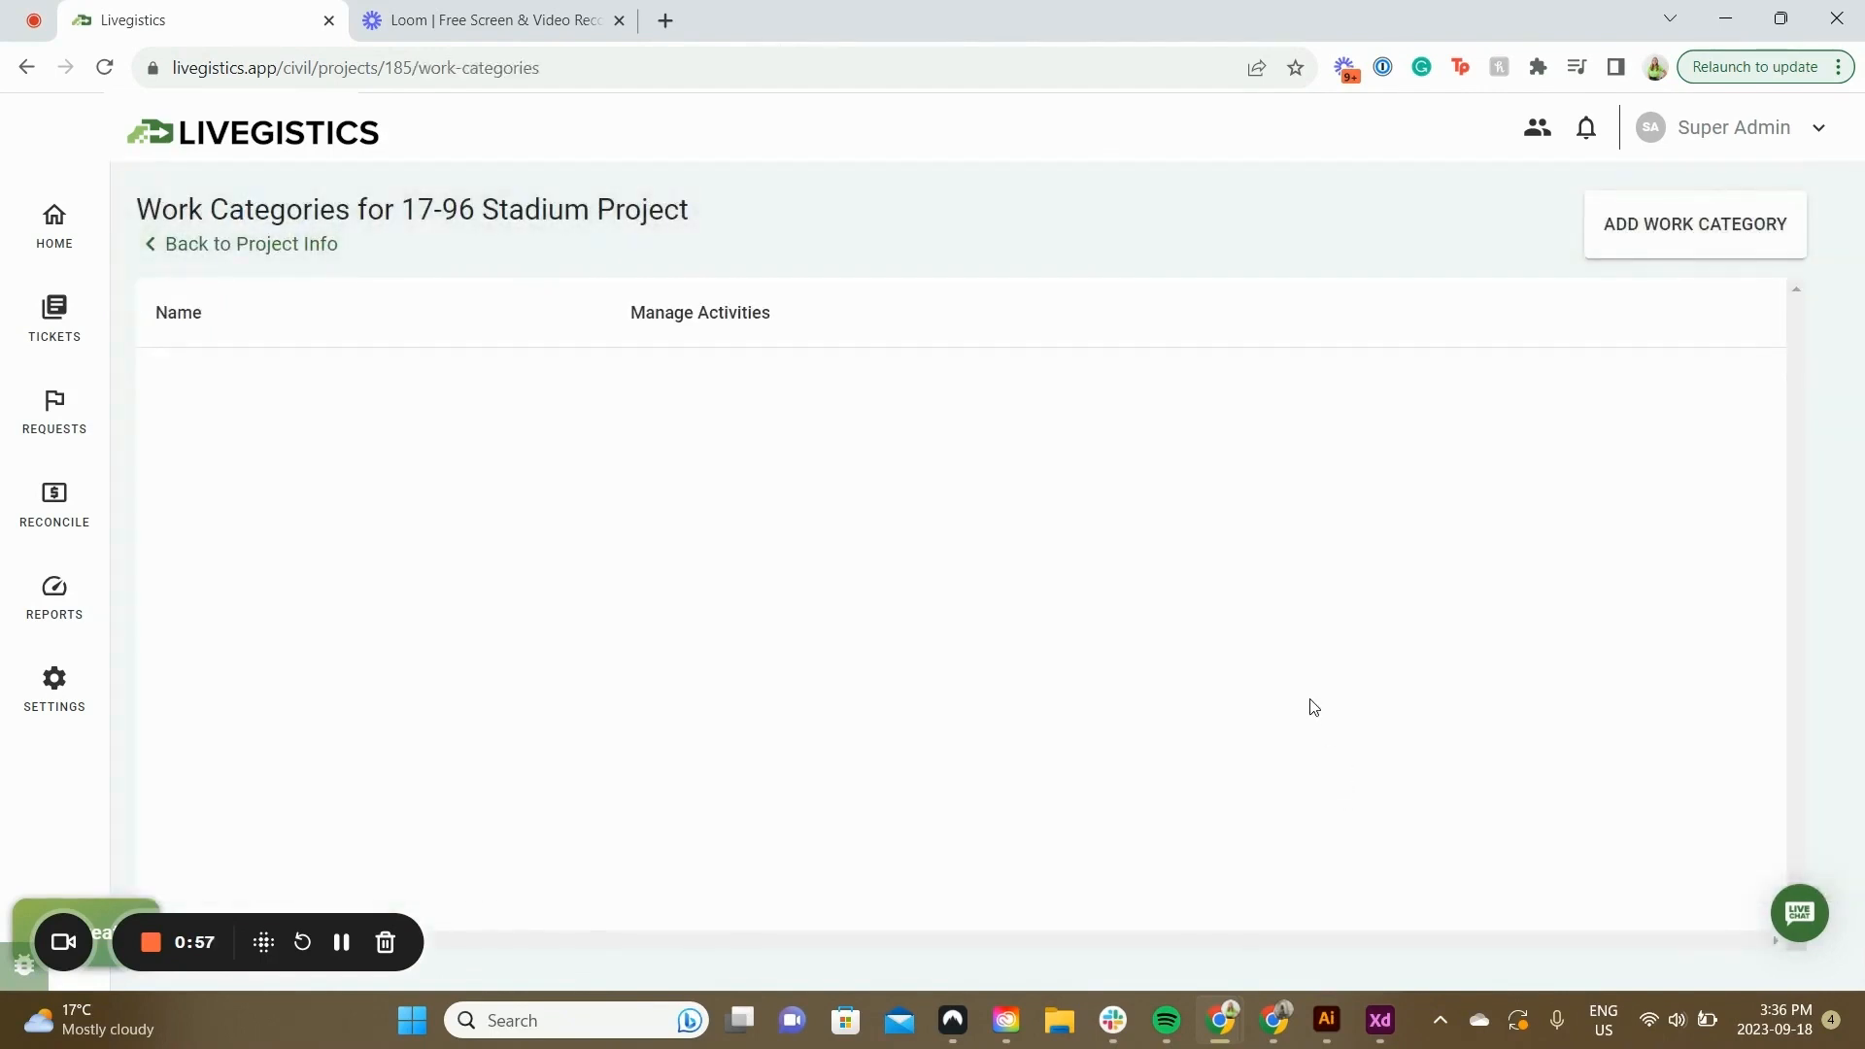
pyautogui.click(1670, 233)
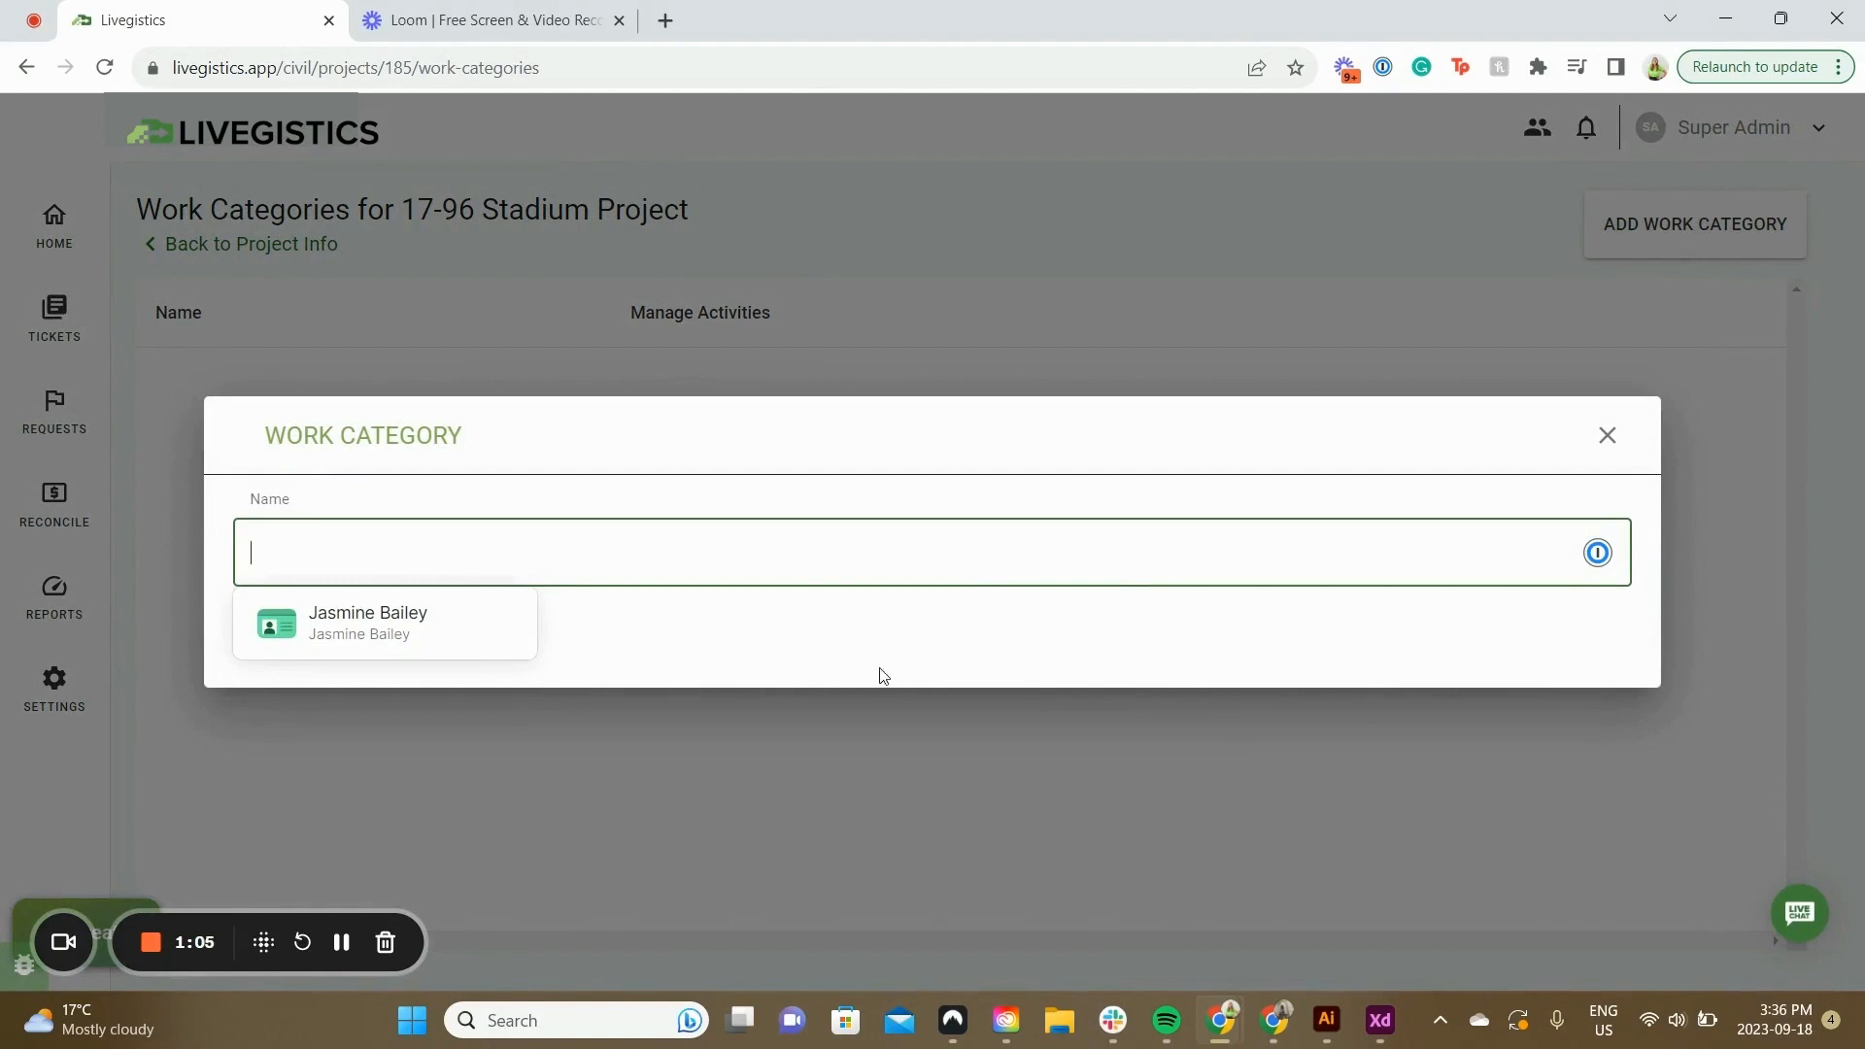
pyautogui.click(342, 942)
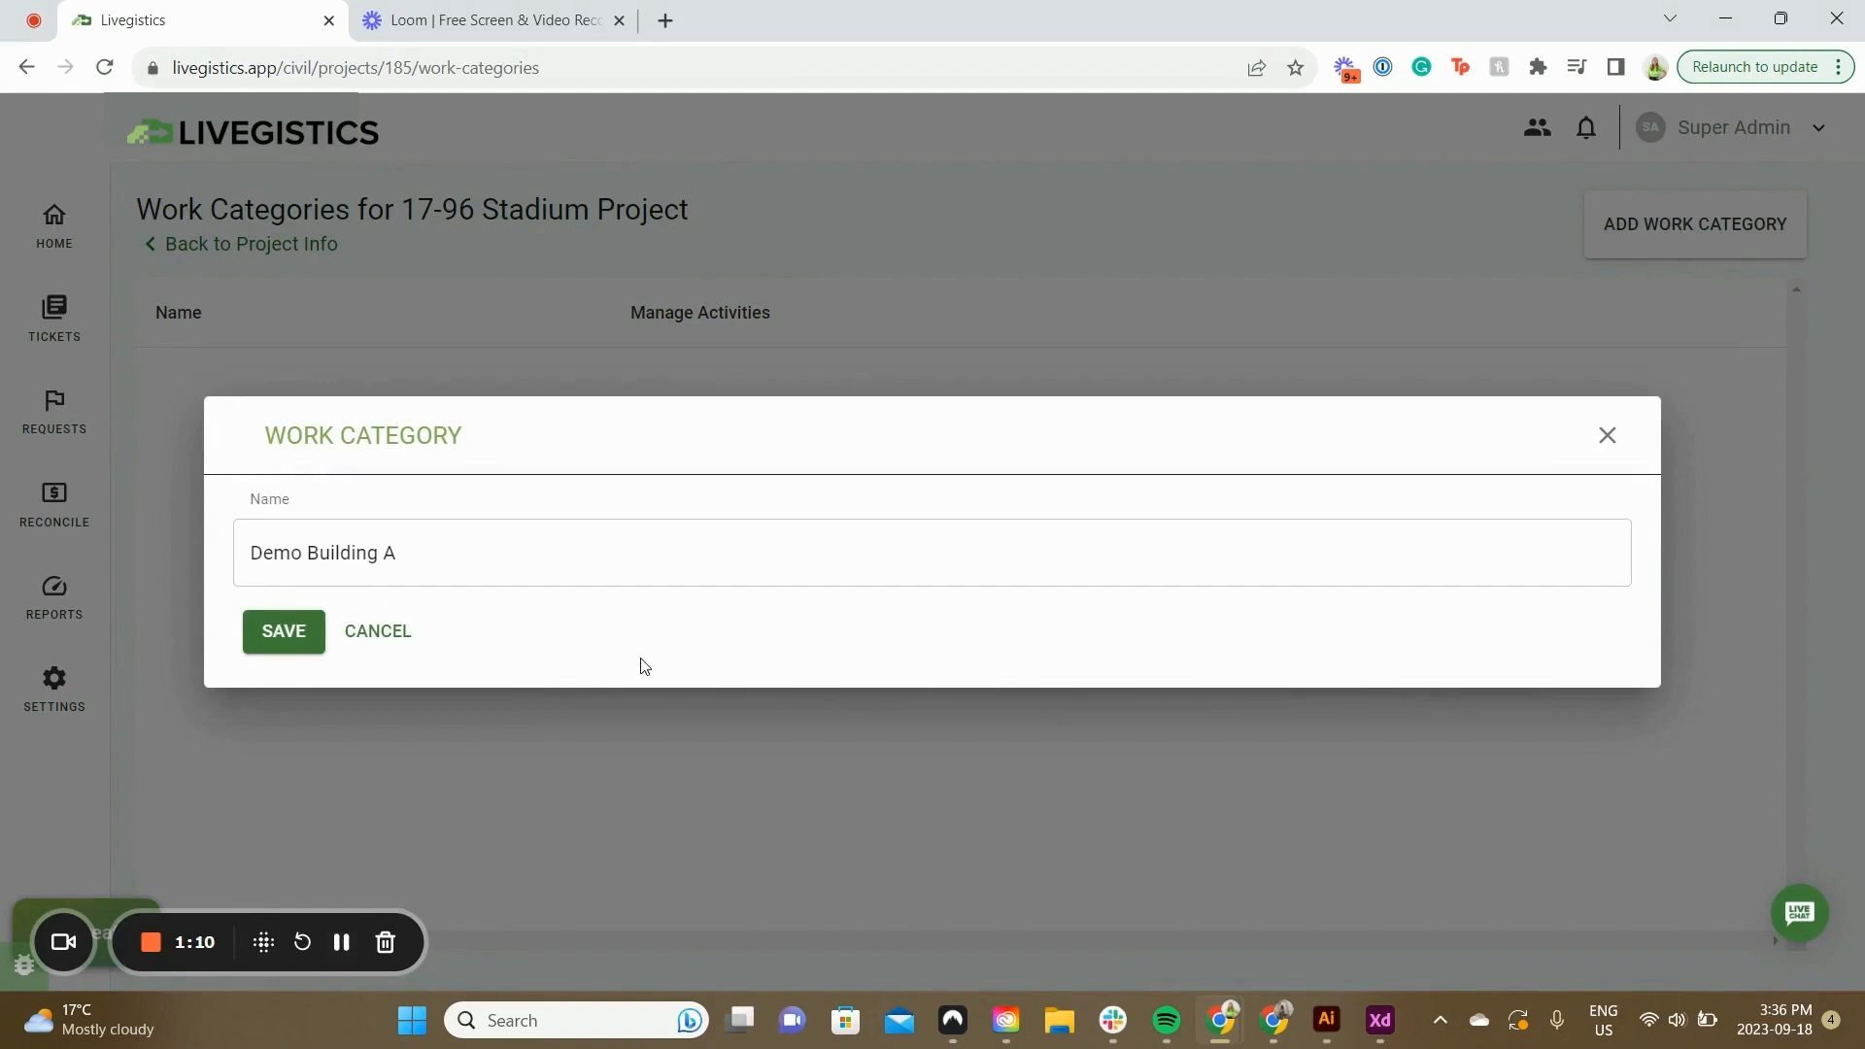
pyautogui.click(262, 633)
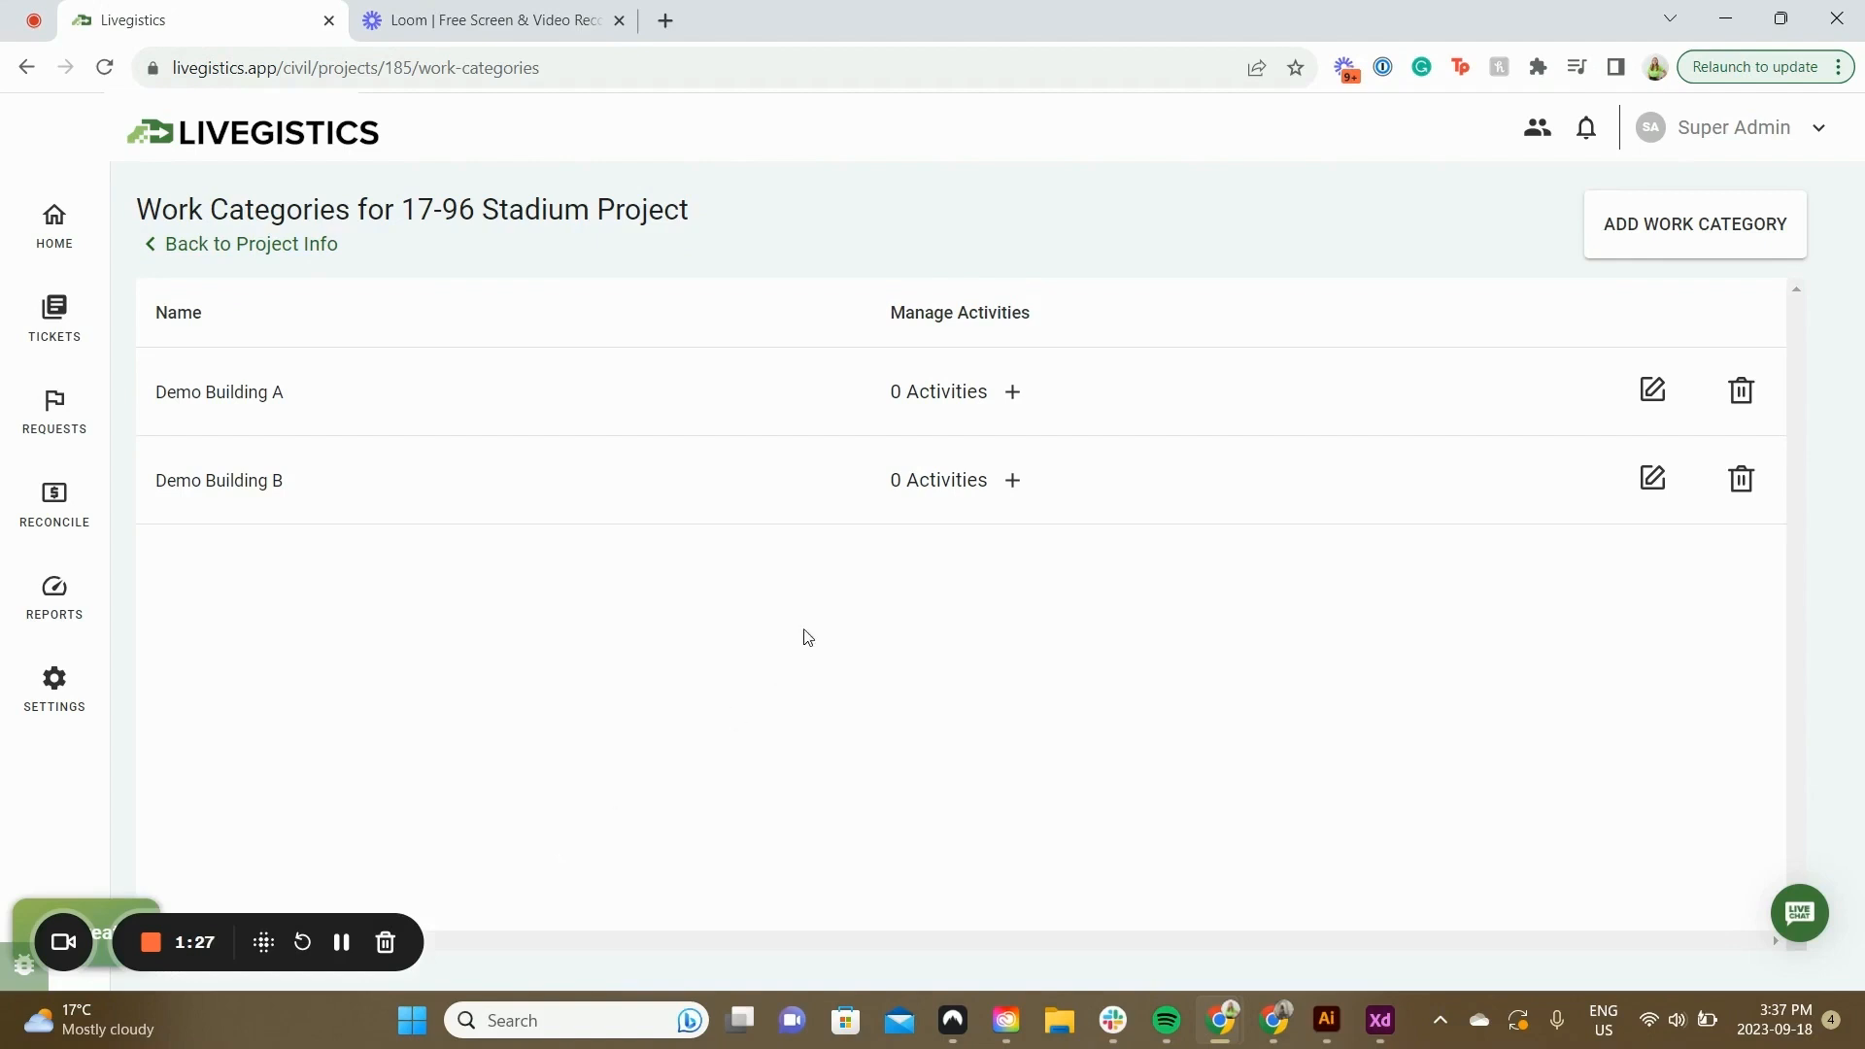
# Add the activities 5200 Remove Concrete and 6400 Trenching to the Demo Building A work category
pyautogui.click(1013, 393)
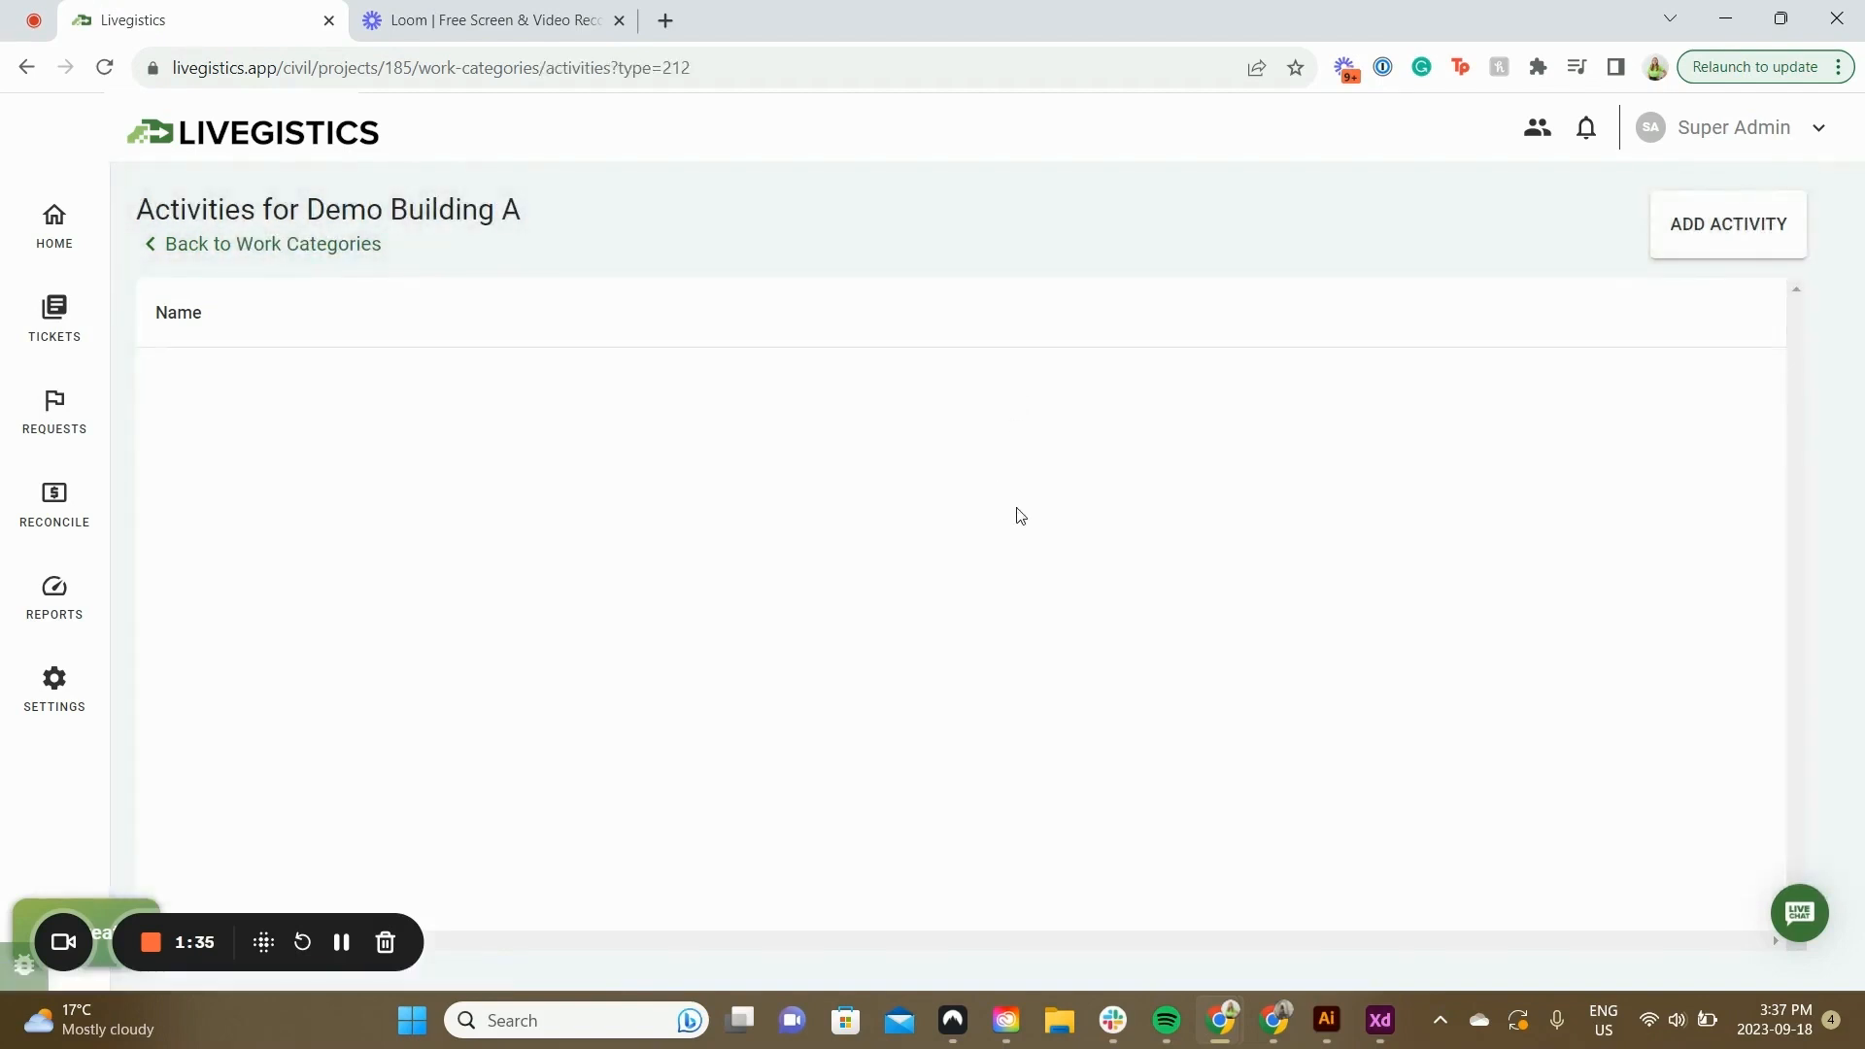
pyautogui.click(1696, 239)
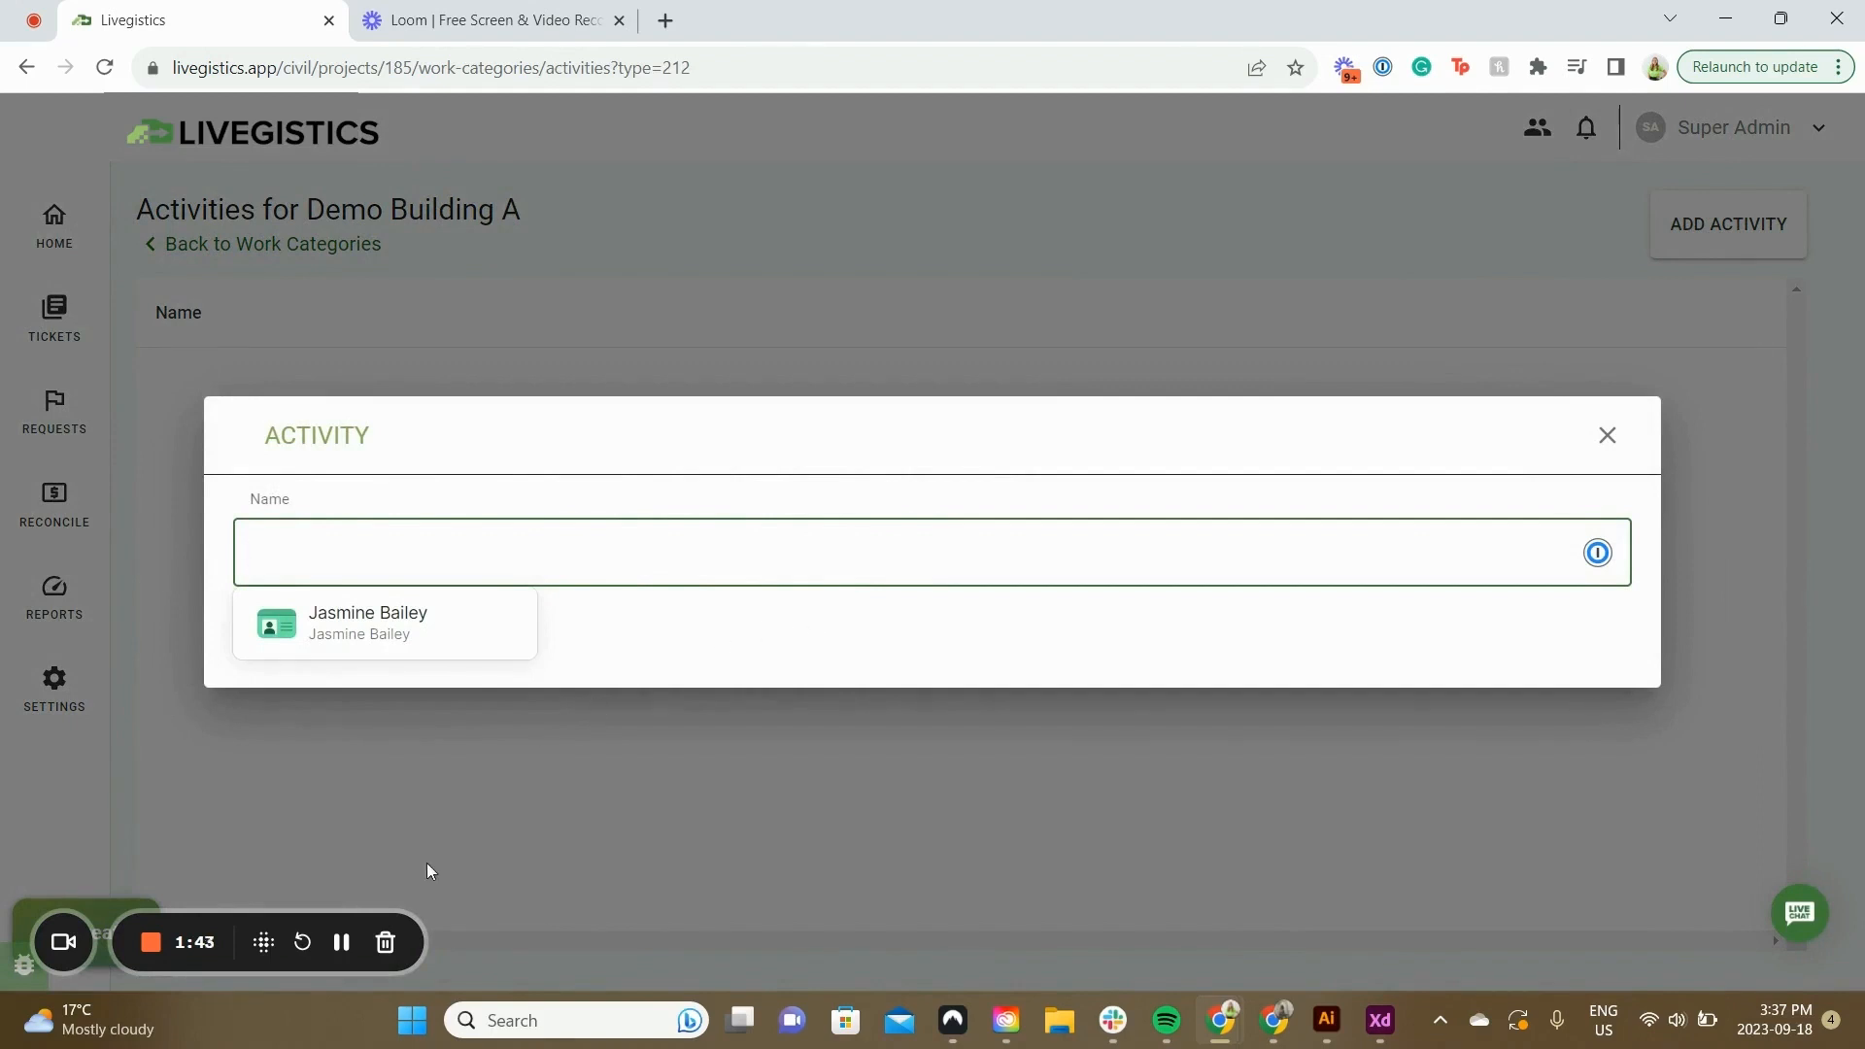
pyautogui.click(340, 948)
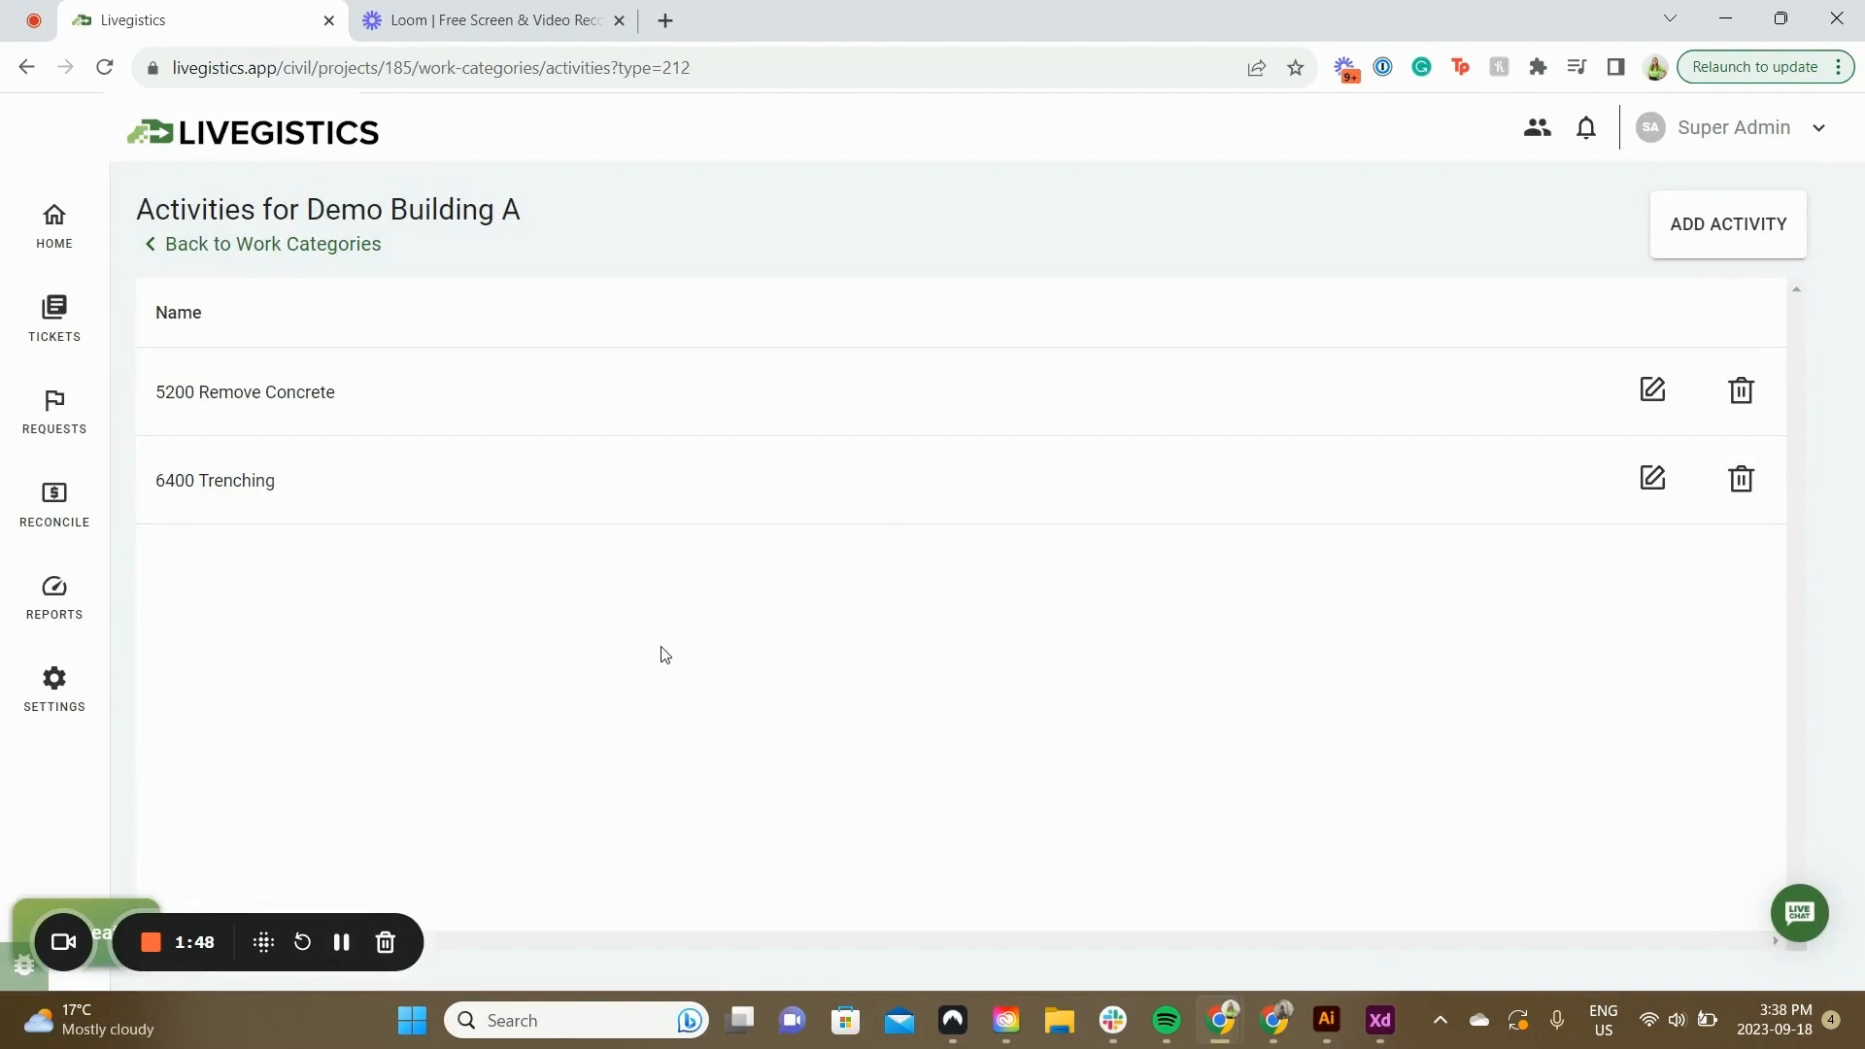
# Start a new project material for 21 AA CC with source supplier Livegistics Scales and the Livegistics Civil Sample profile
pyautogui.click(342, 247)
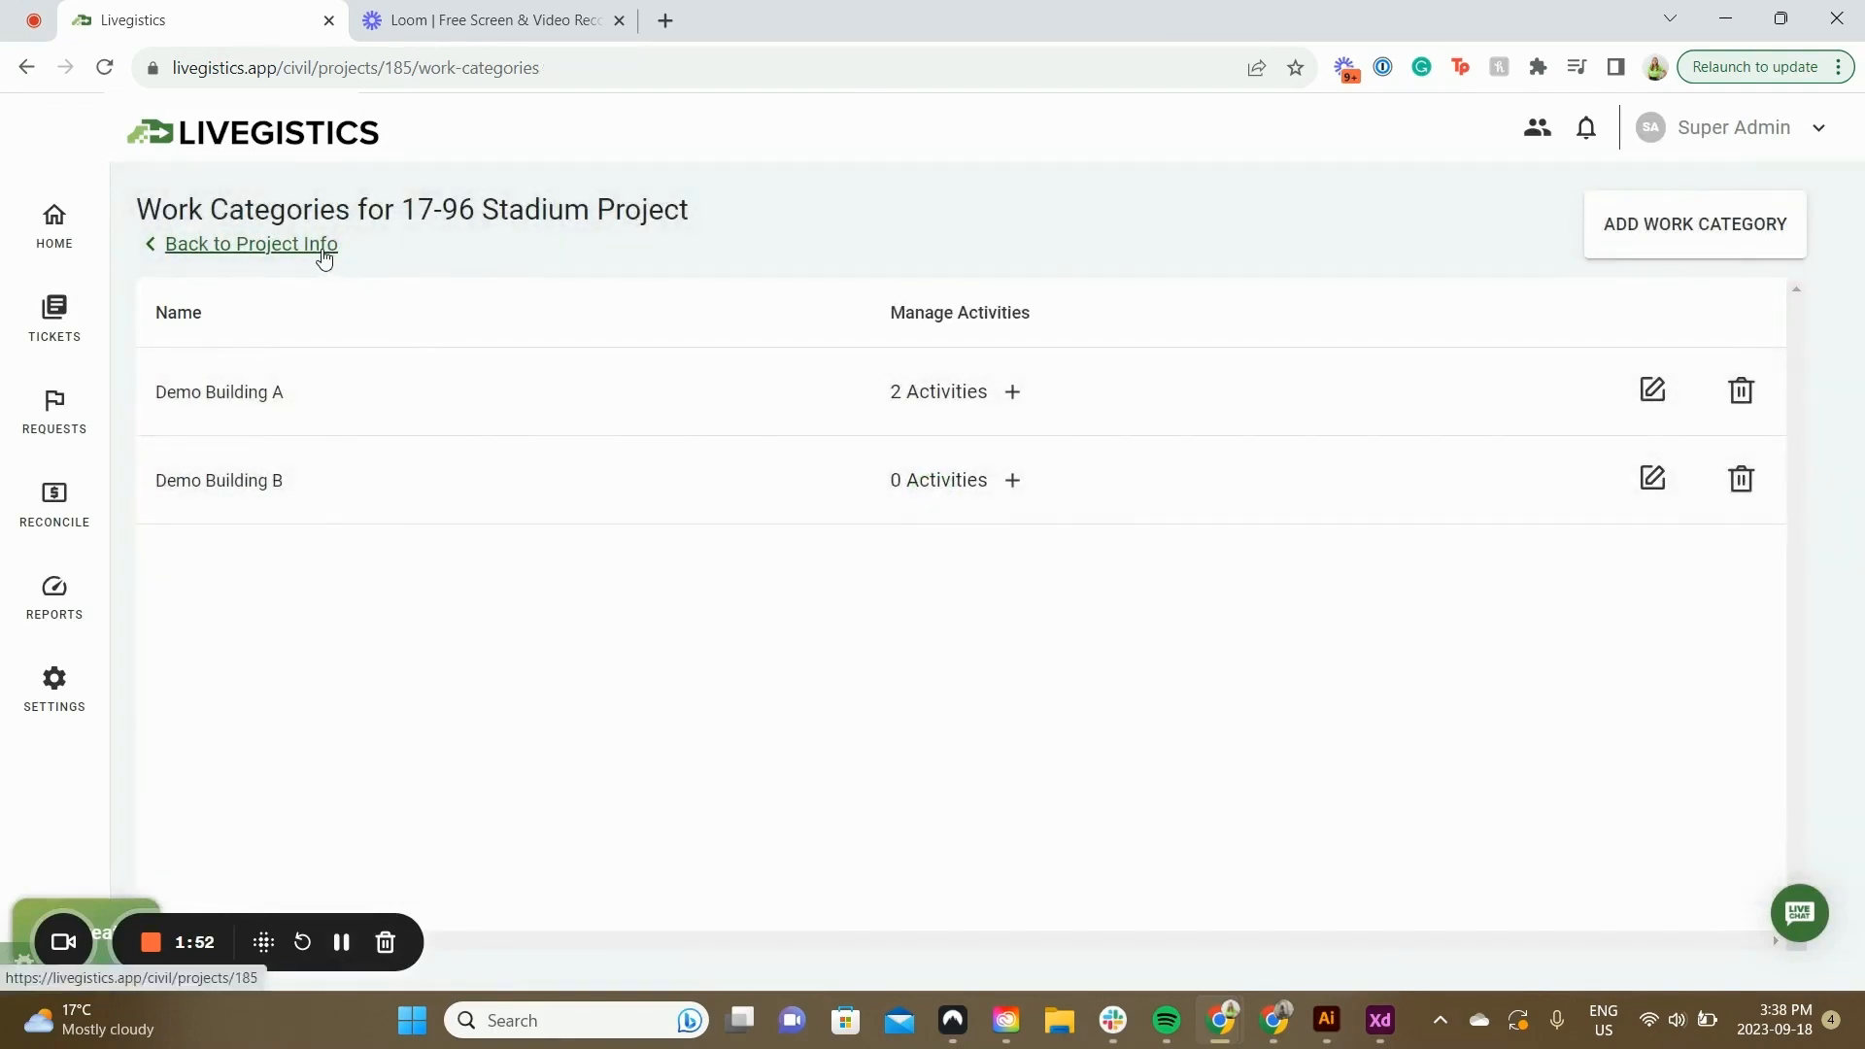
pyautogui.click(322, 250)
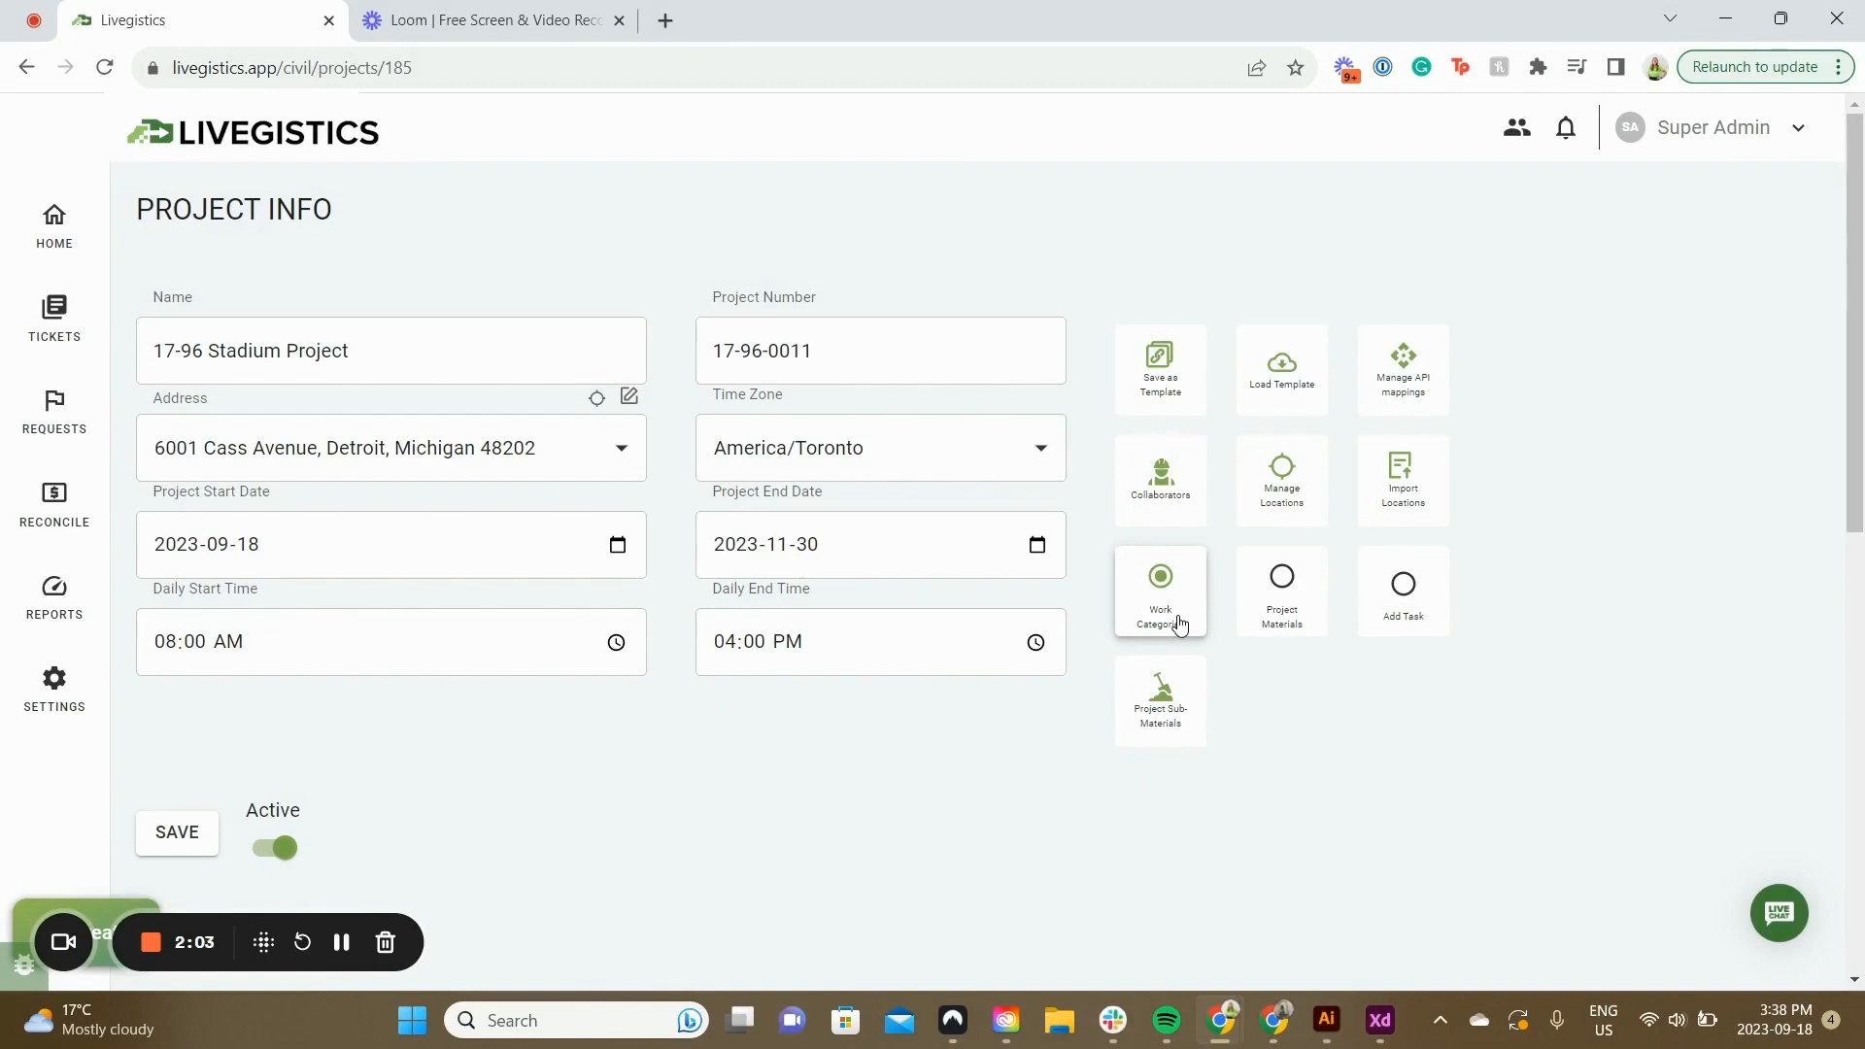
pyautogui.click(1257, 614)
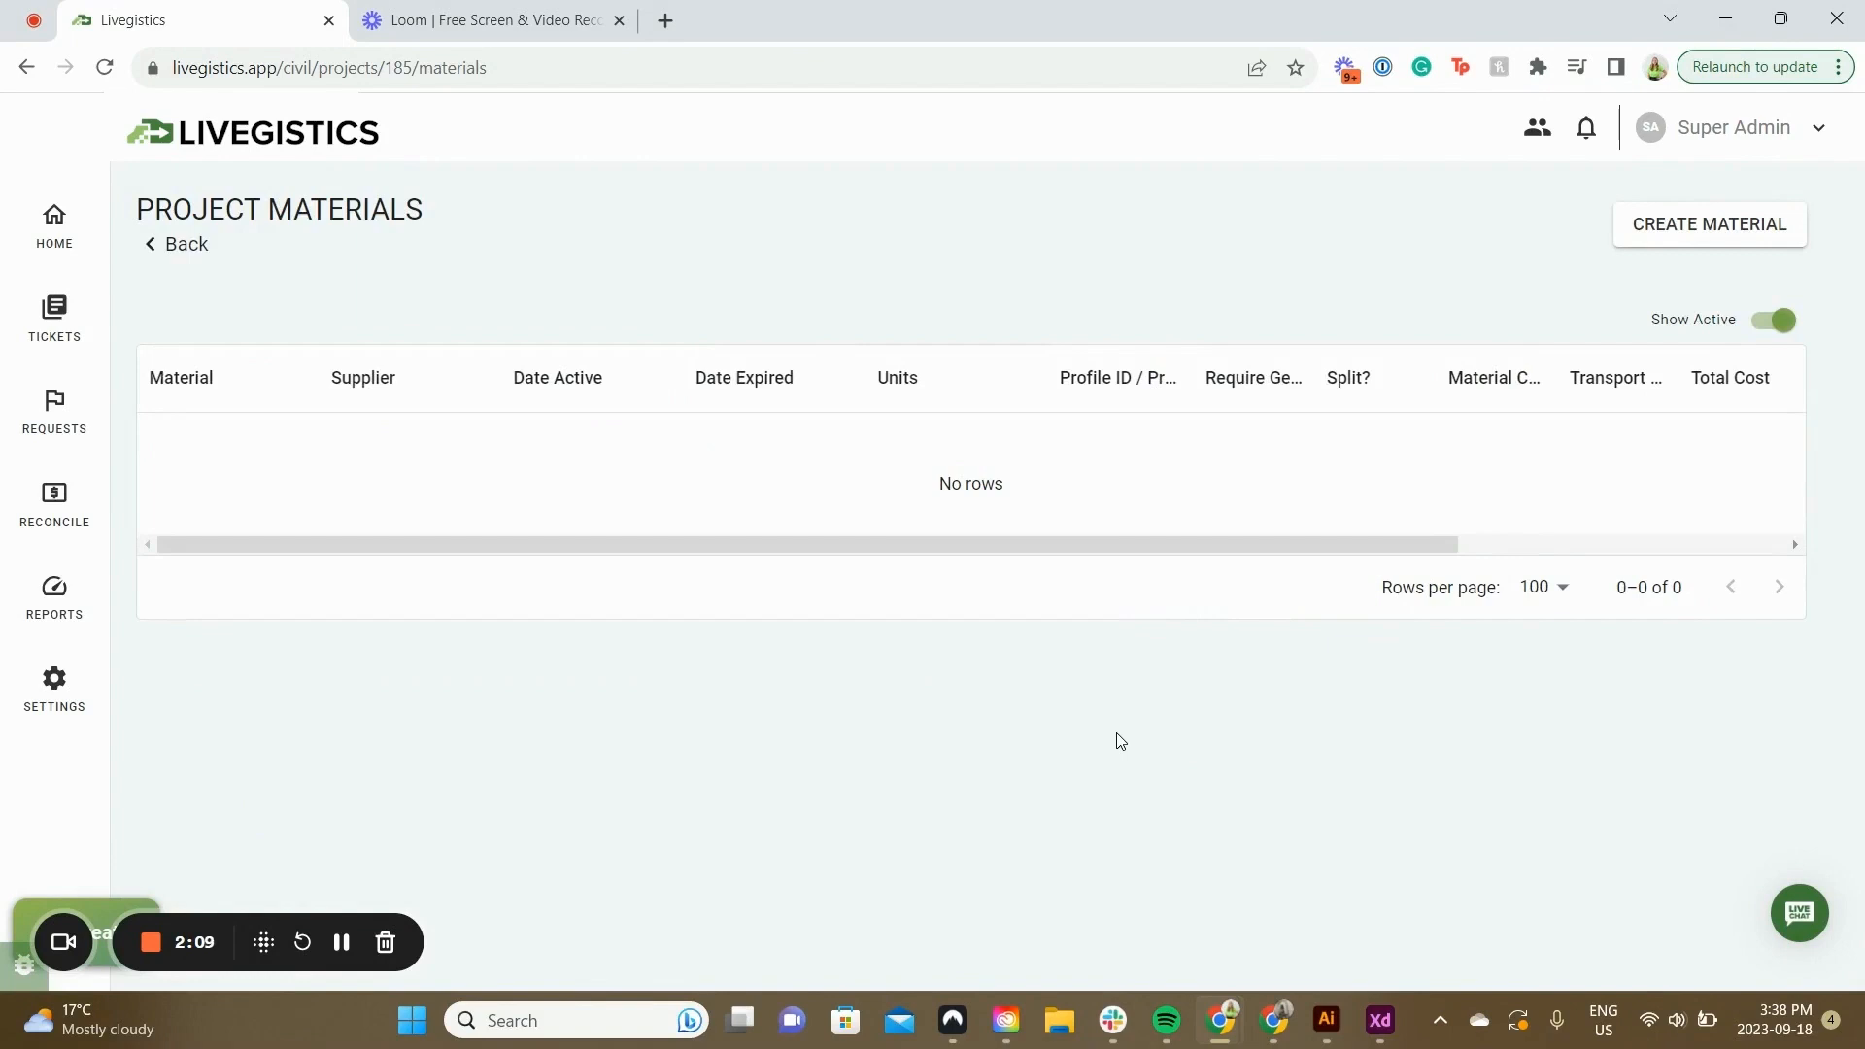
pyautogui.click(1727, 244)
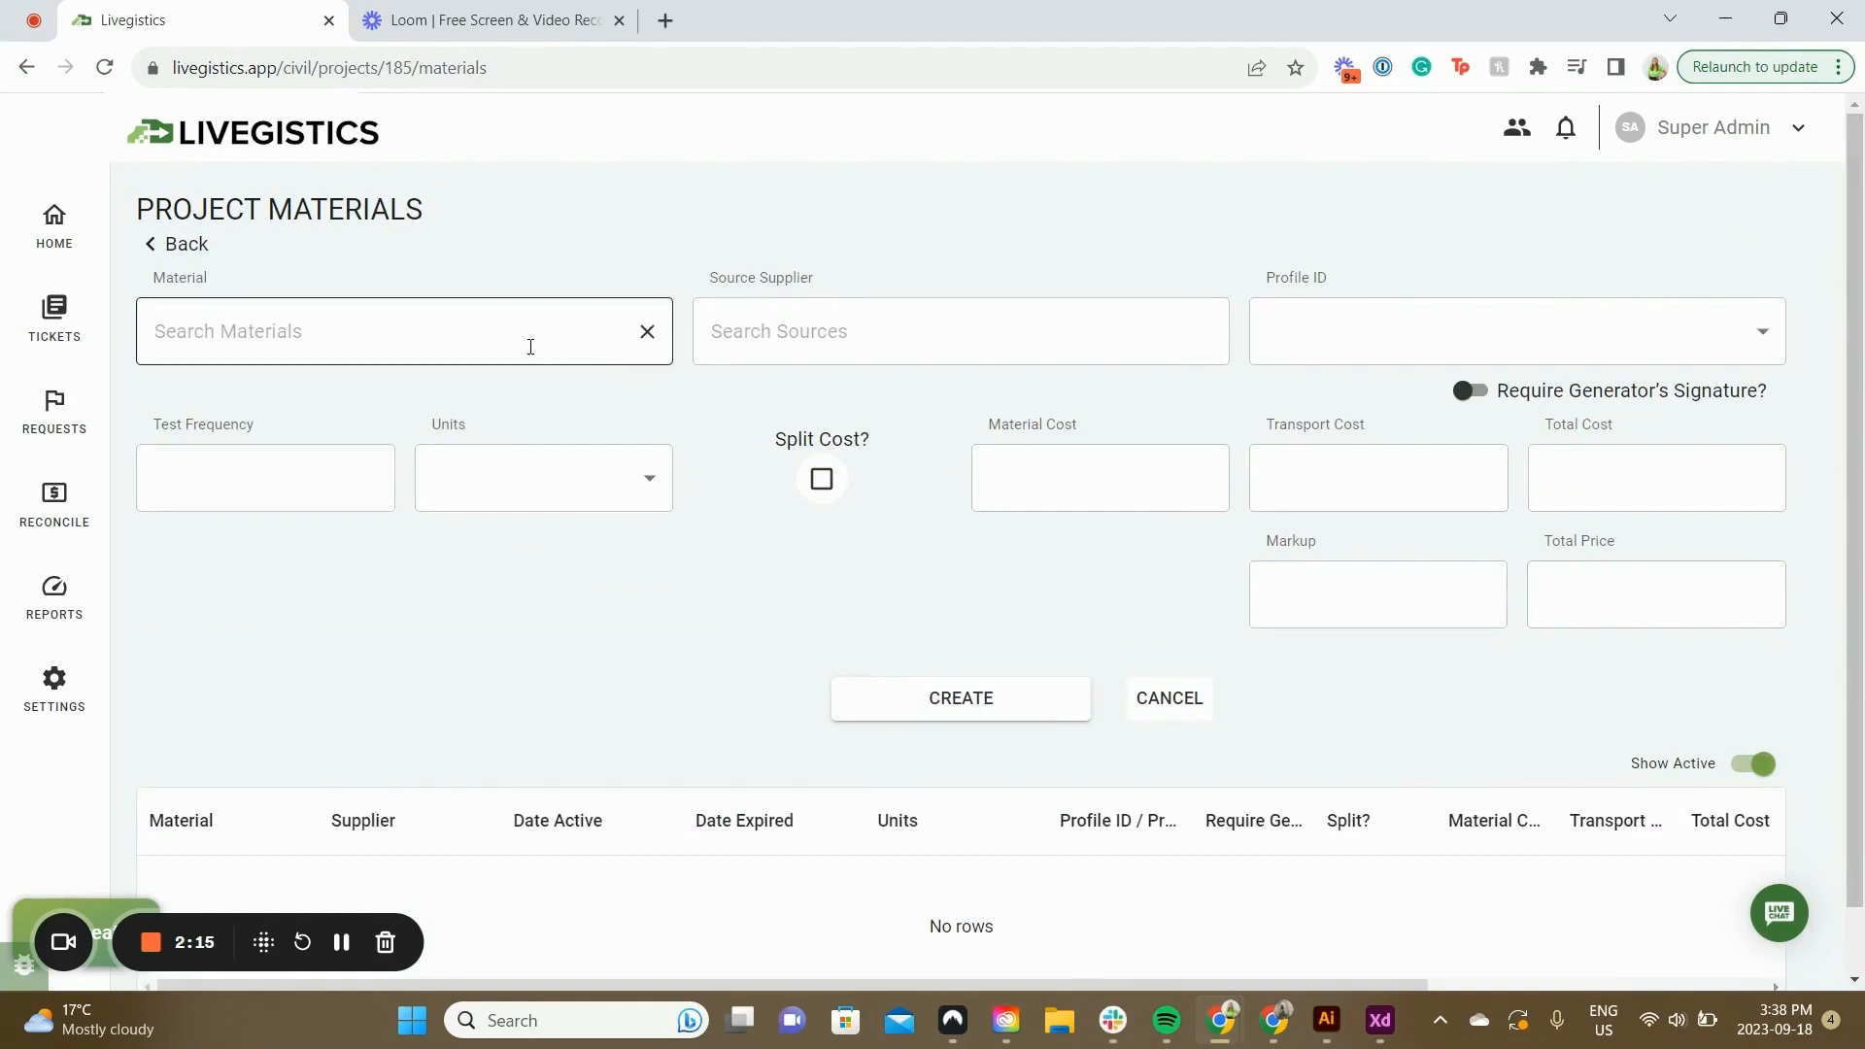
pyautogui.click(530, 345)
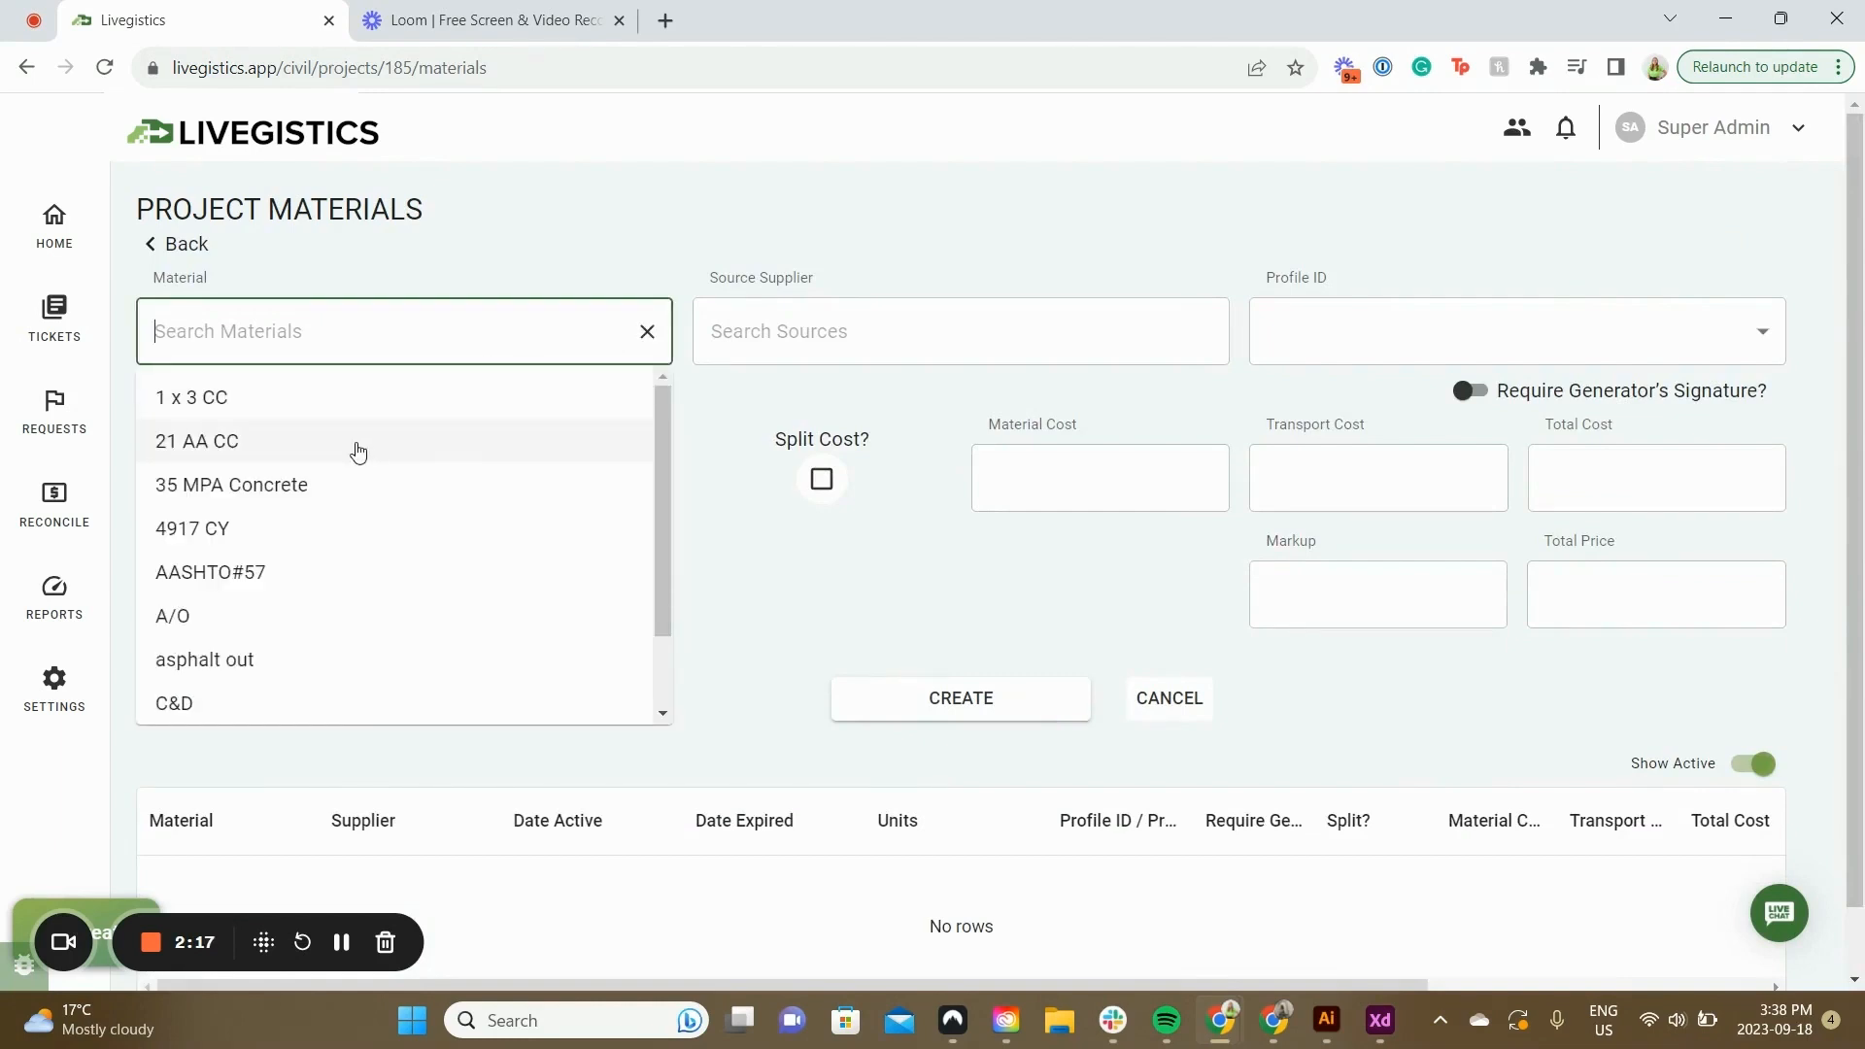
pyautogui.click(360, 449)
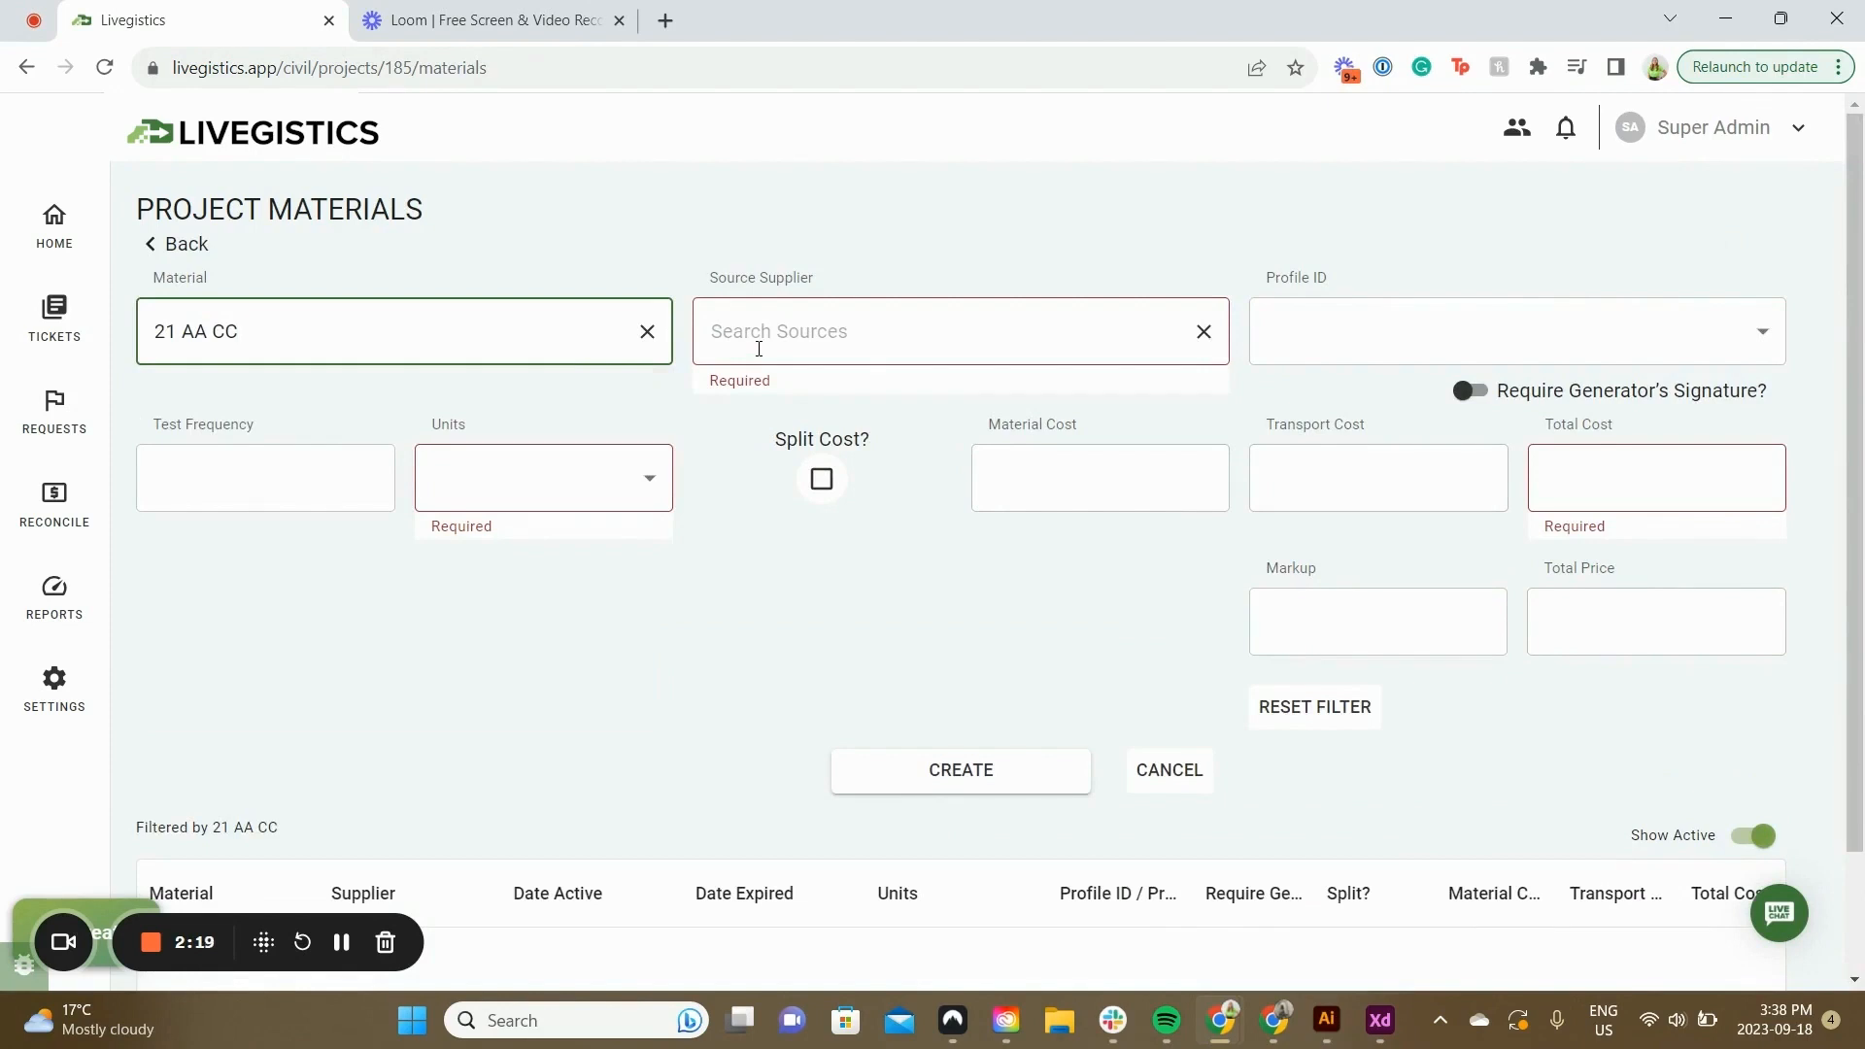
pyautogui.click(757, 348)
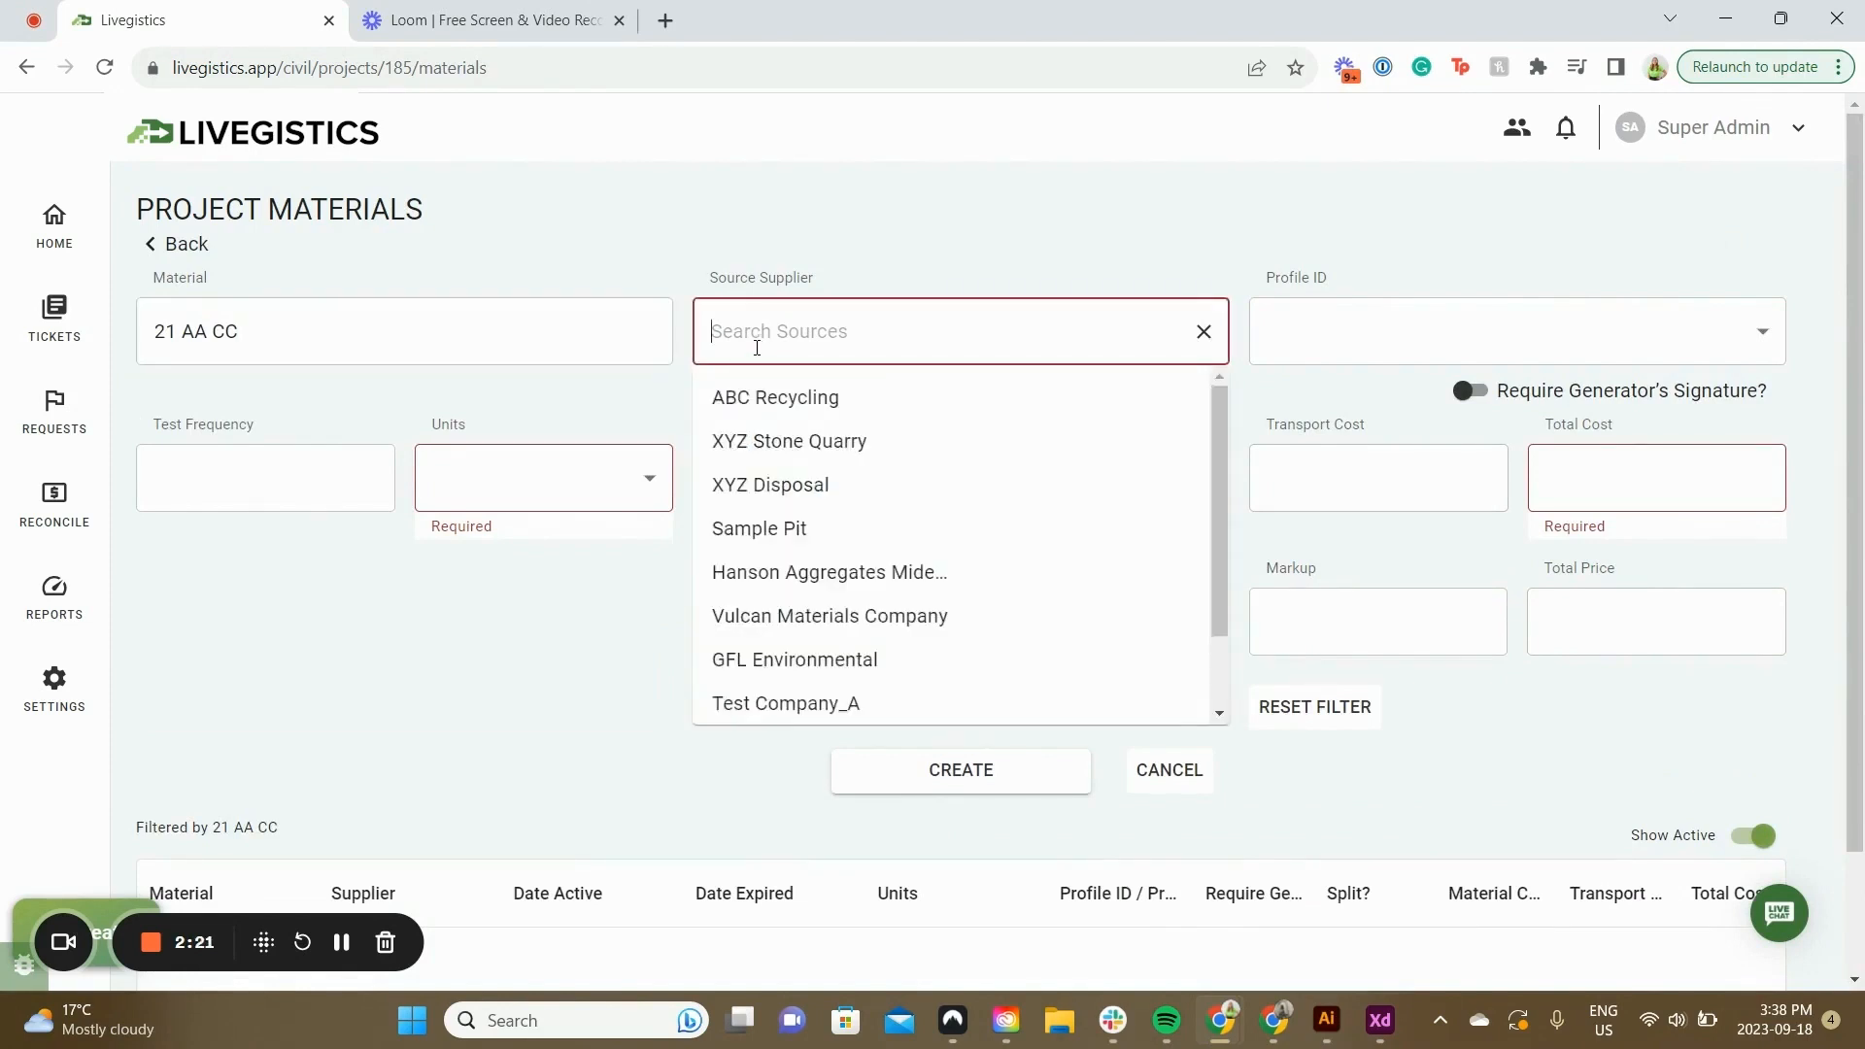
pyautogui.write('live')
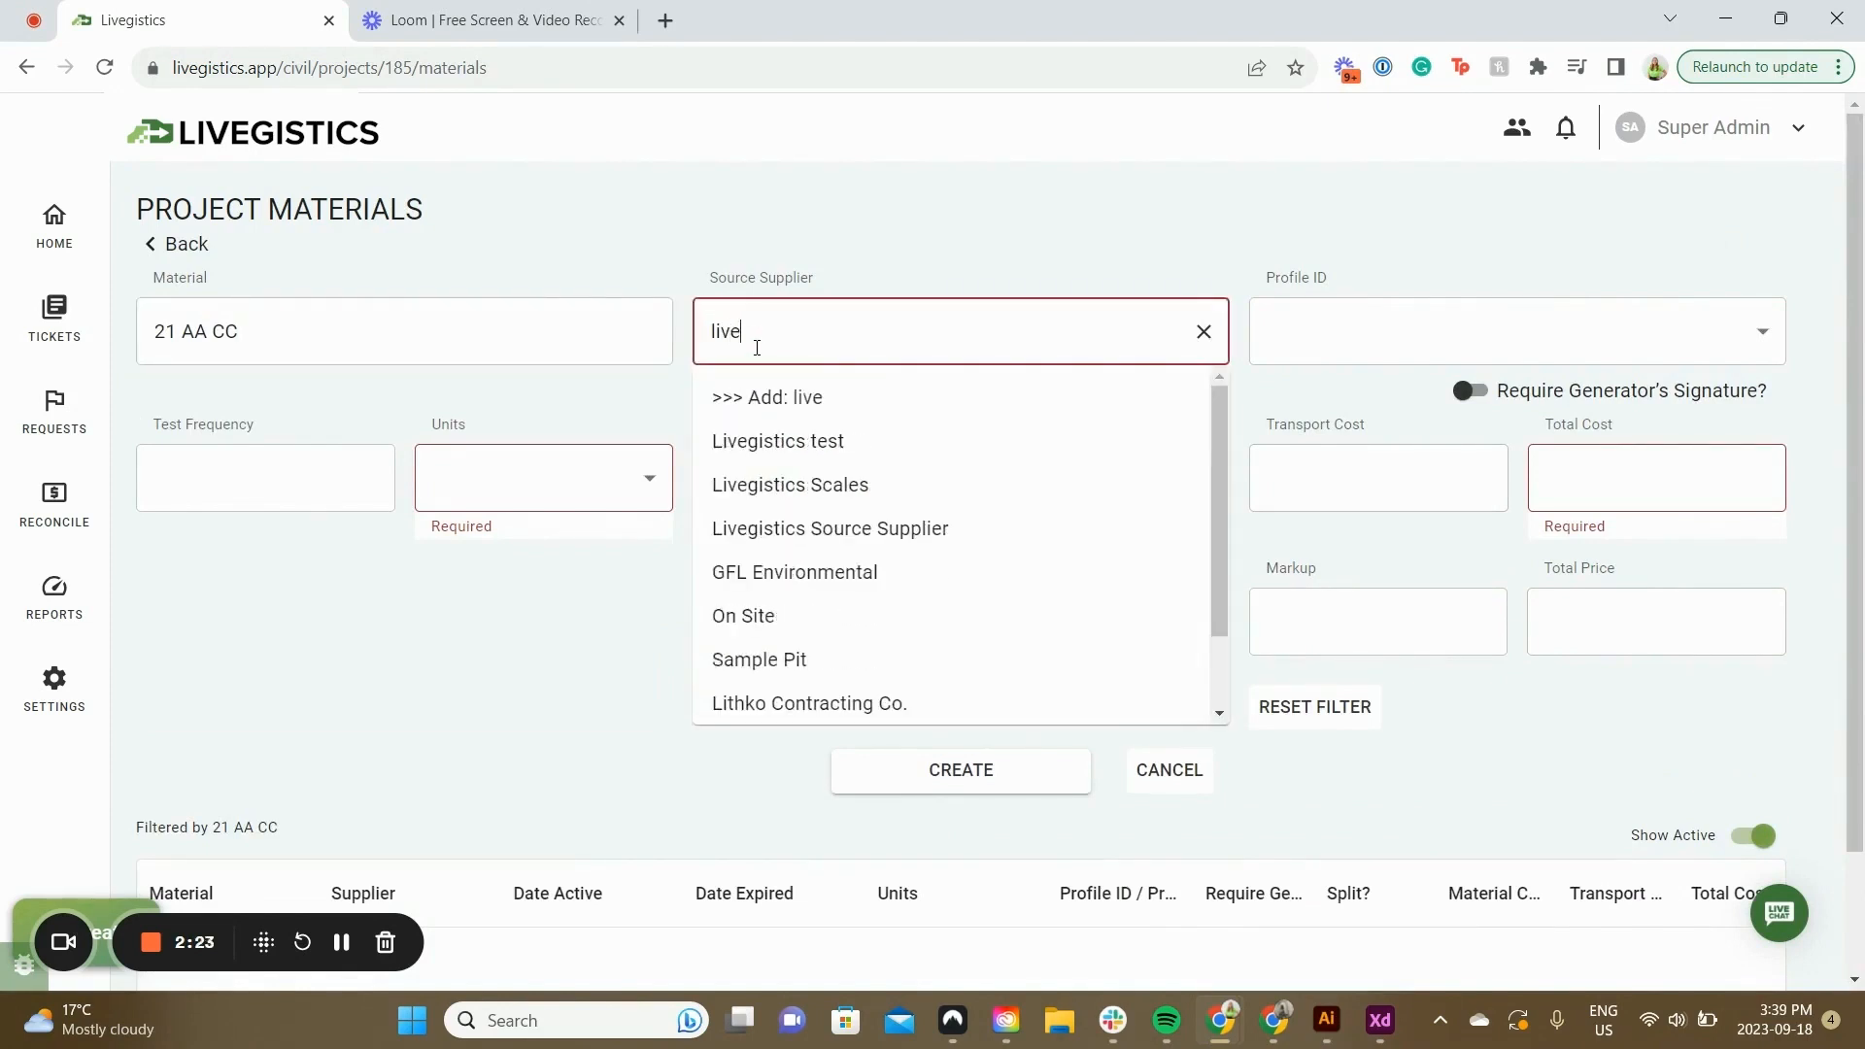
pyautogui.click(789, 485)
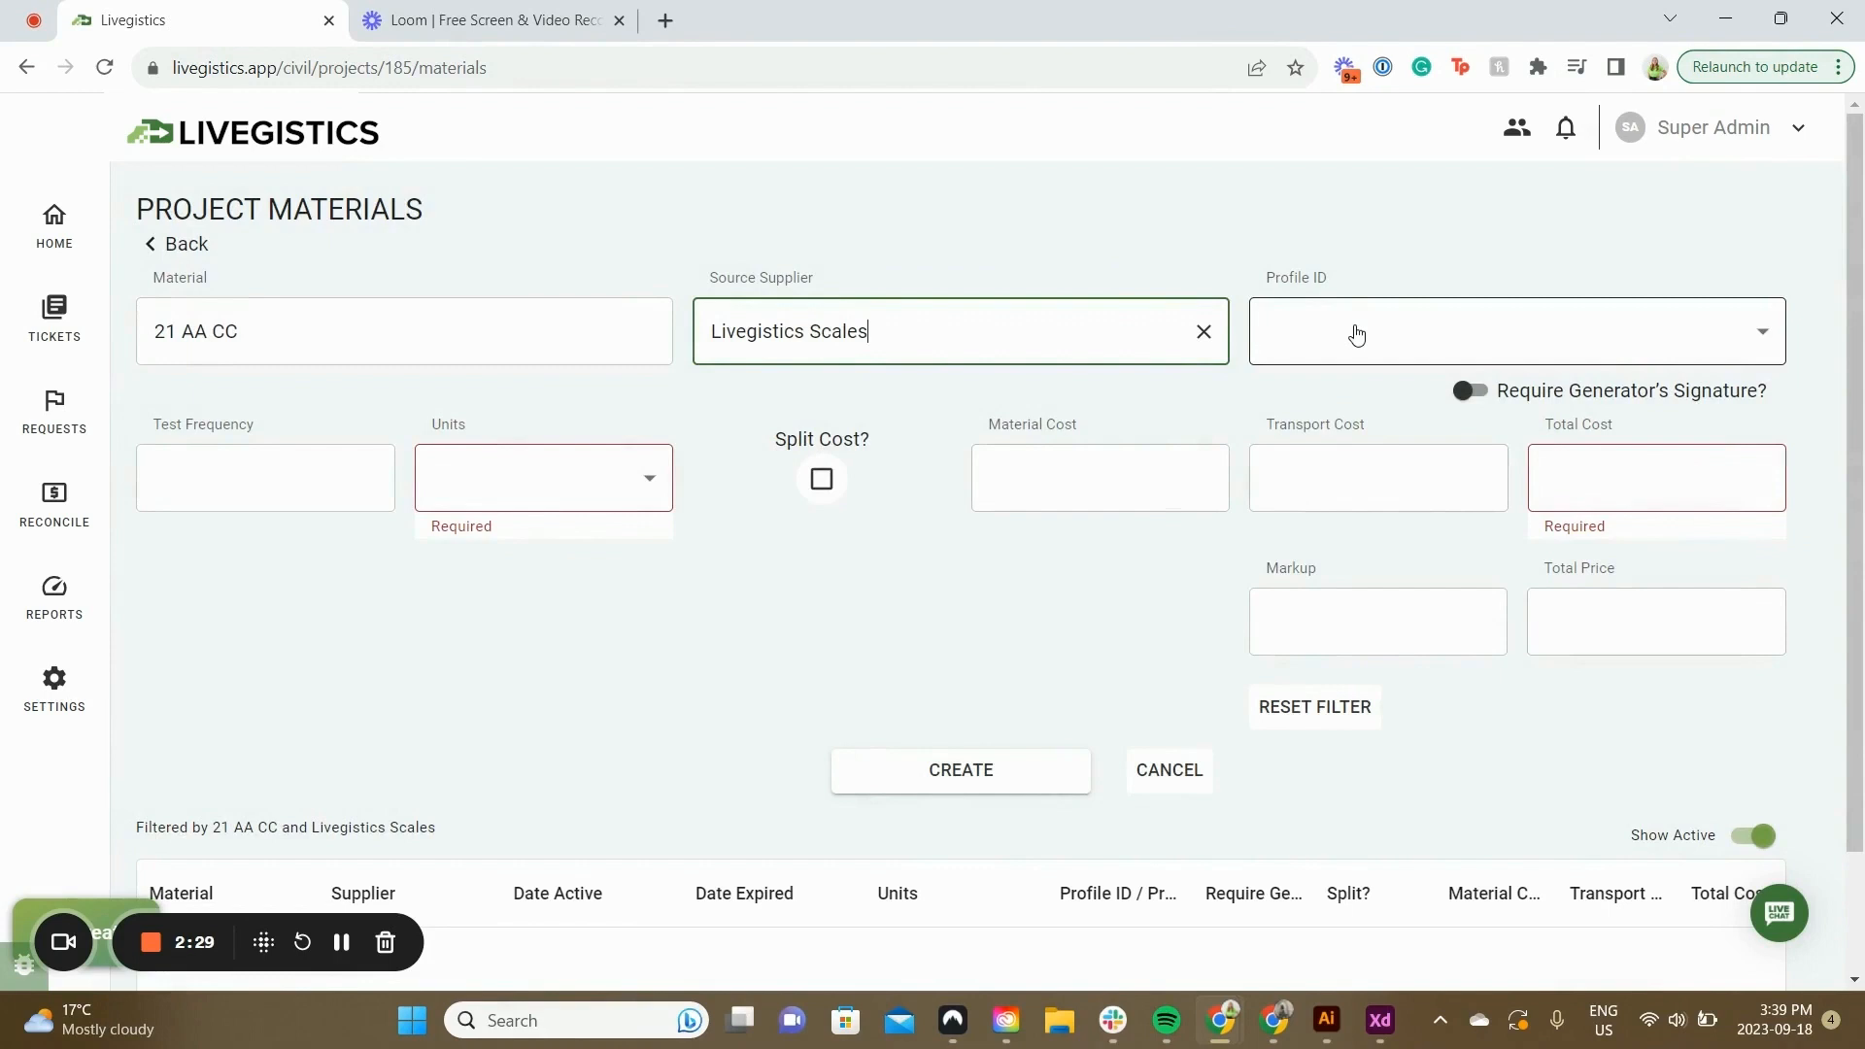
pyautogui.click(626, 813)
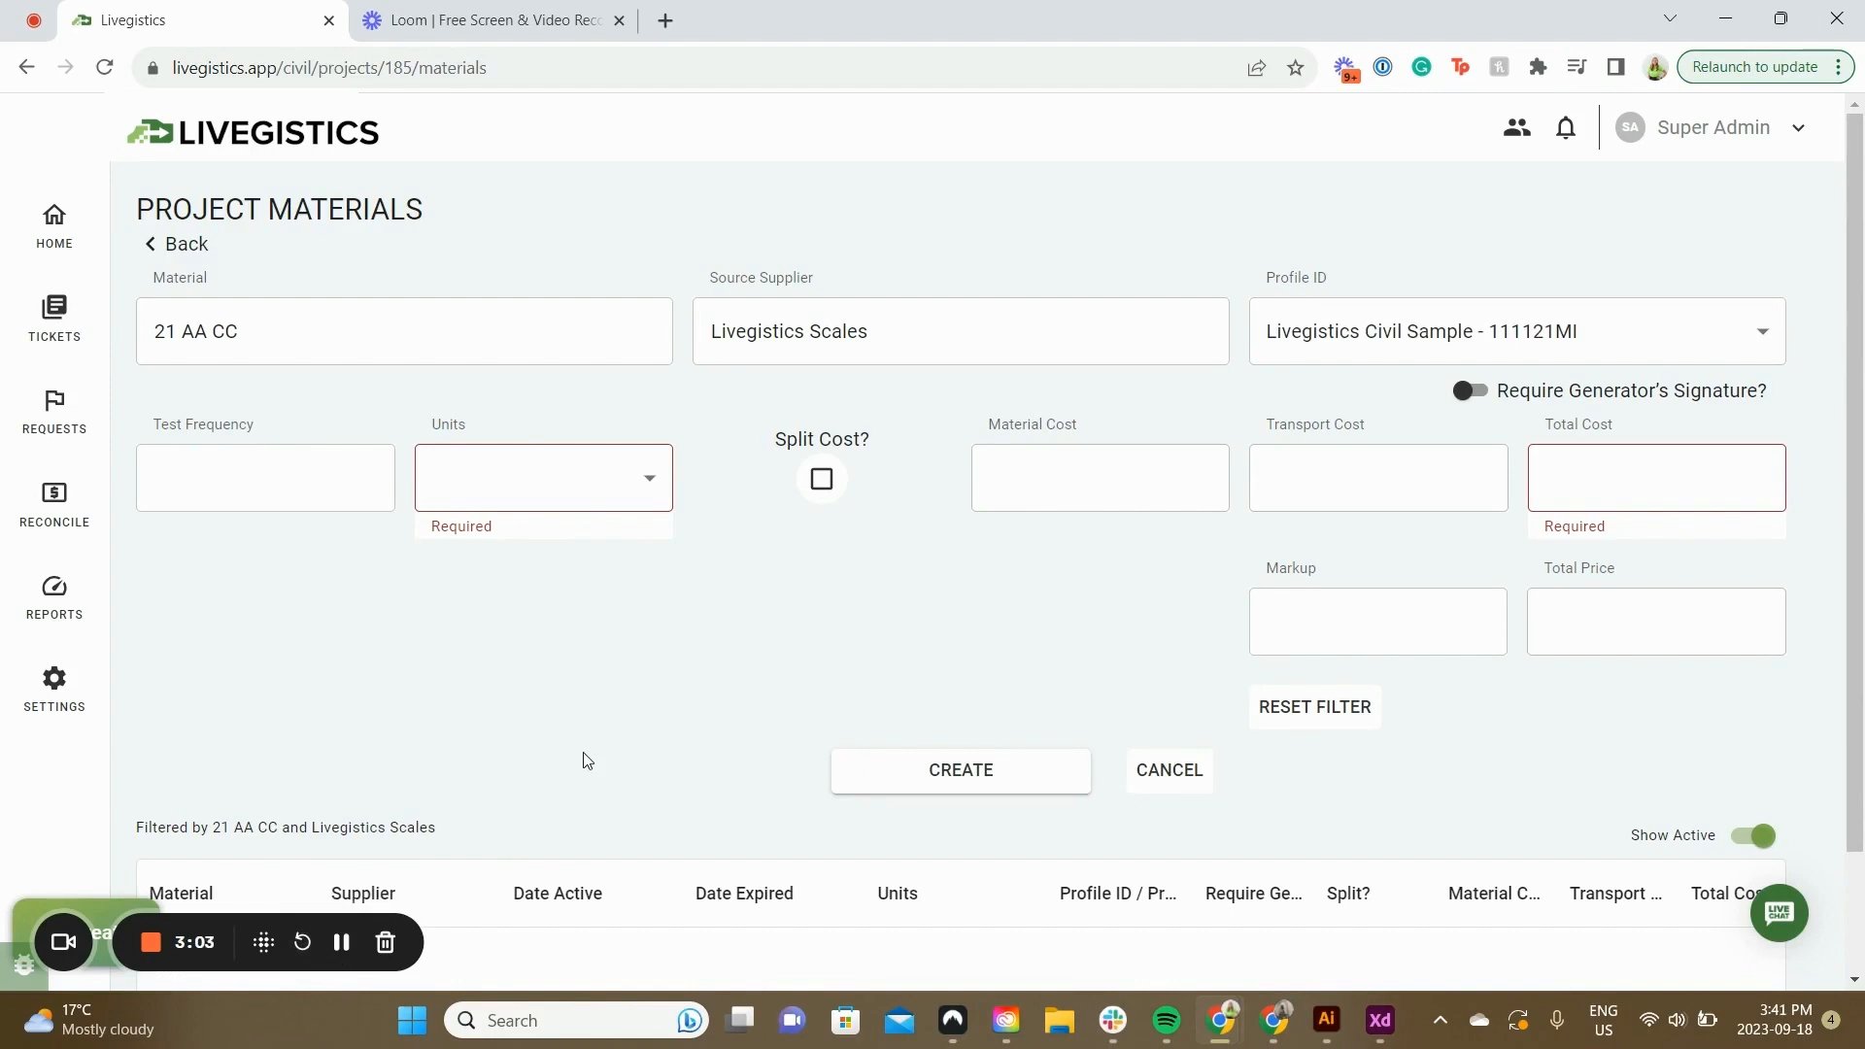
# Set the material's units to Tons, leave its cost unsplit, enter total cost 20 and markup 15, and create it
pyautogui.click(651, 480)
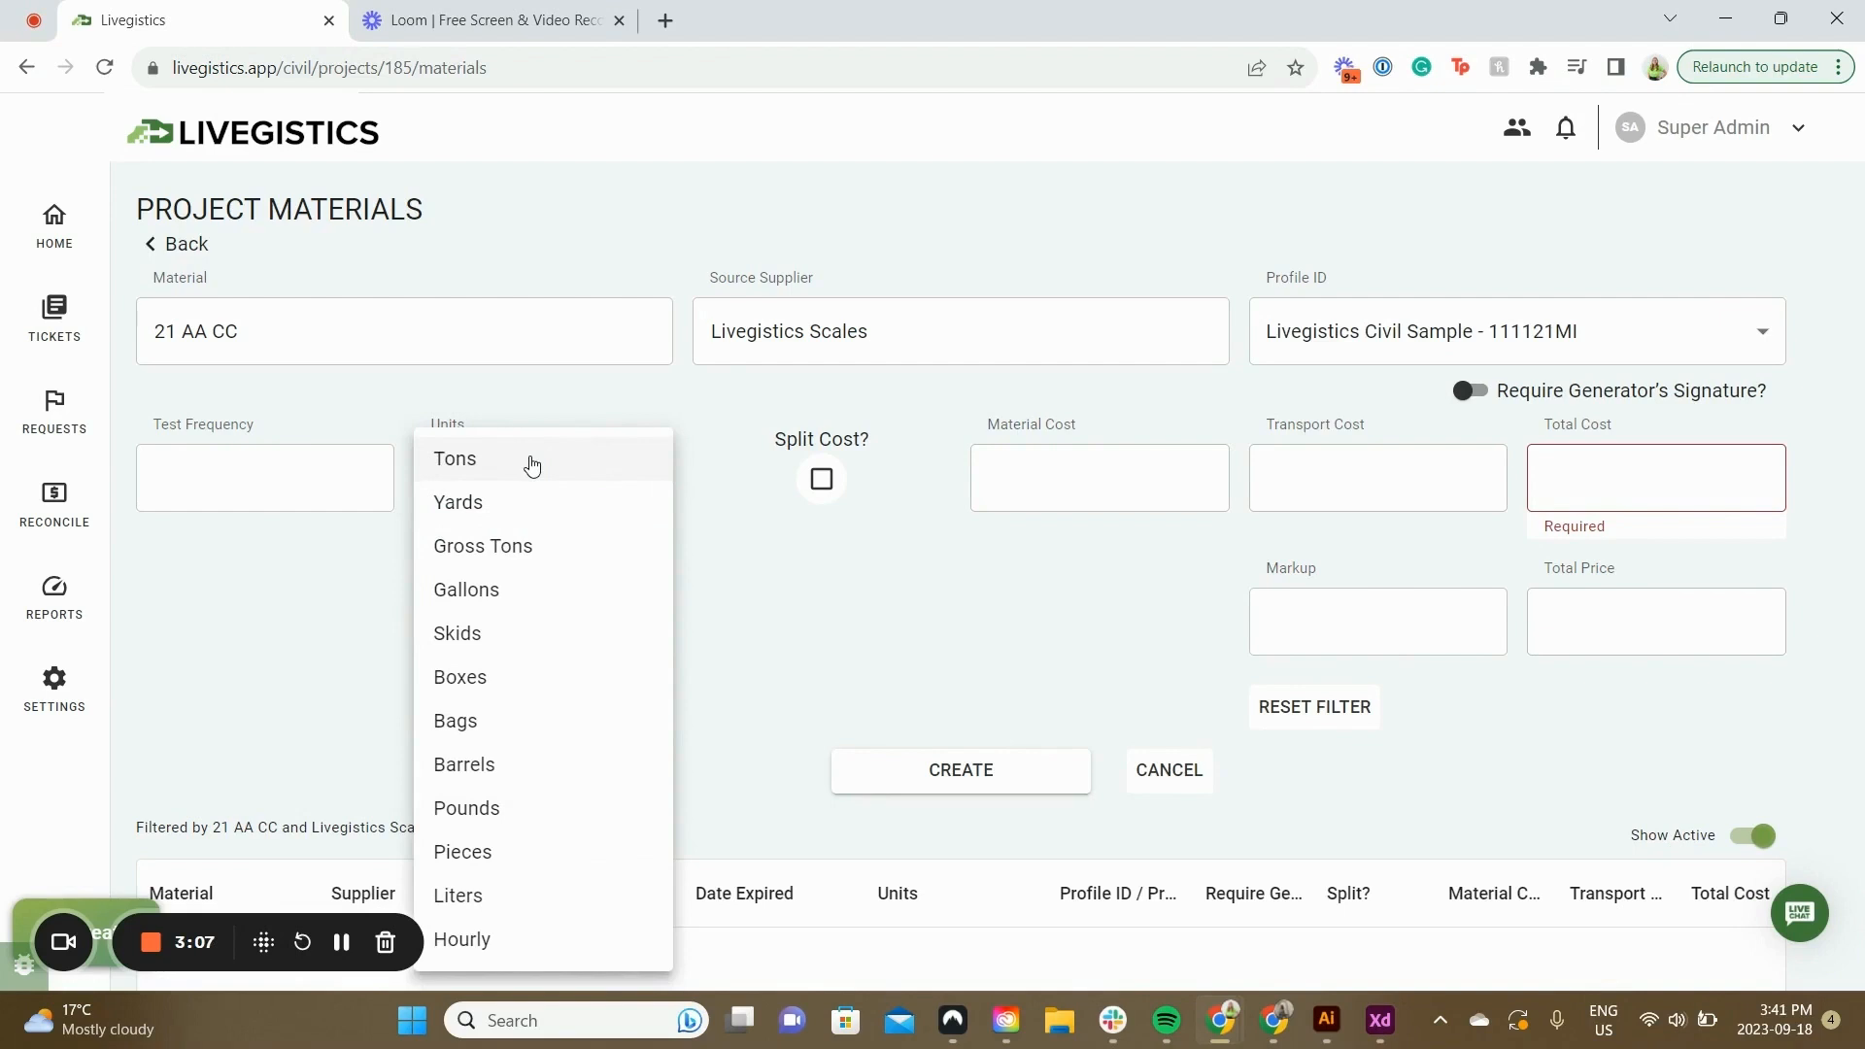
pyautogui.click(531, 463)
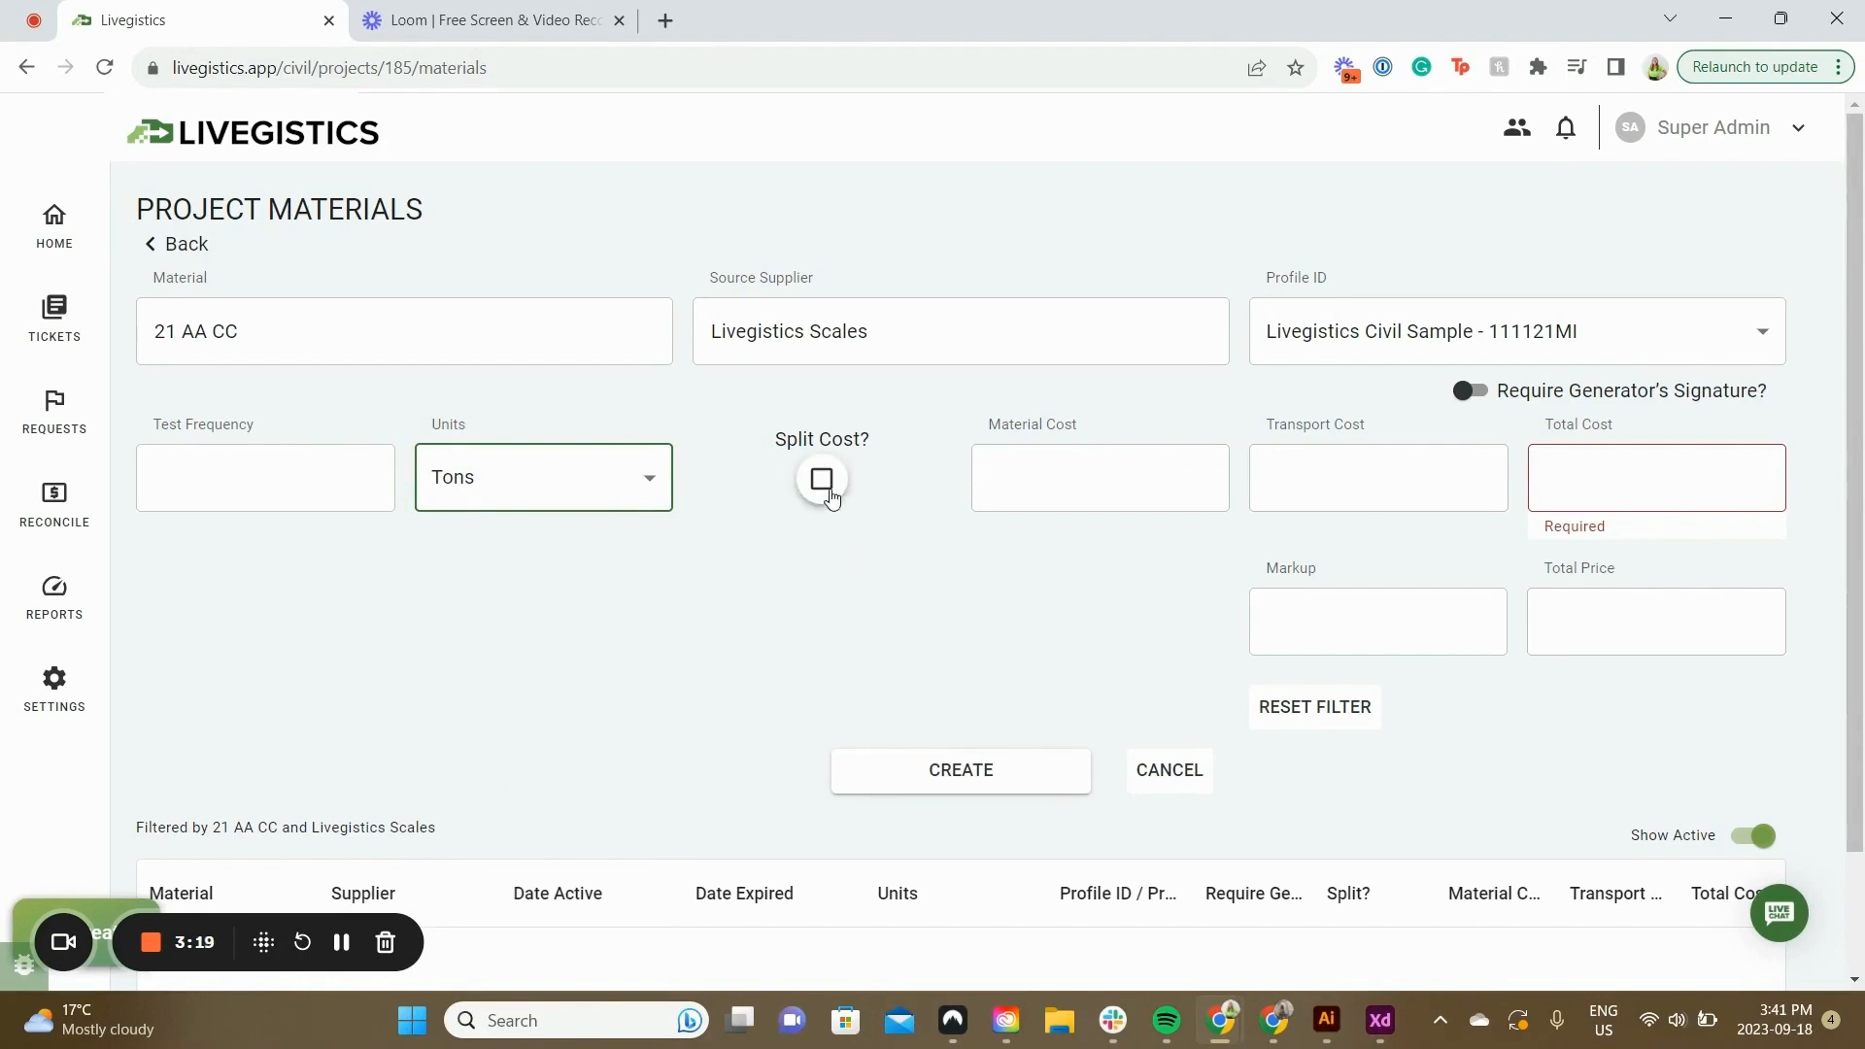
pyautogui.click(821, 479)
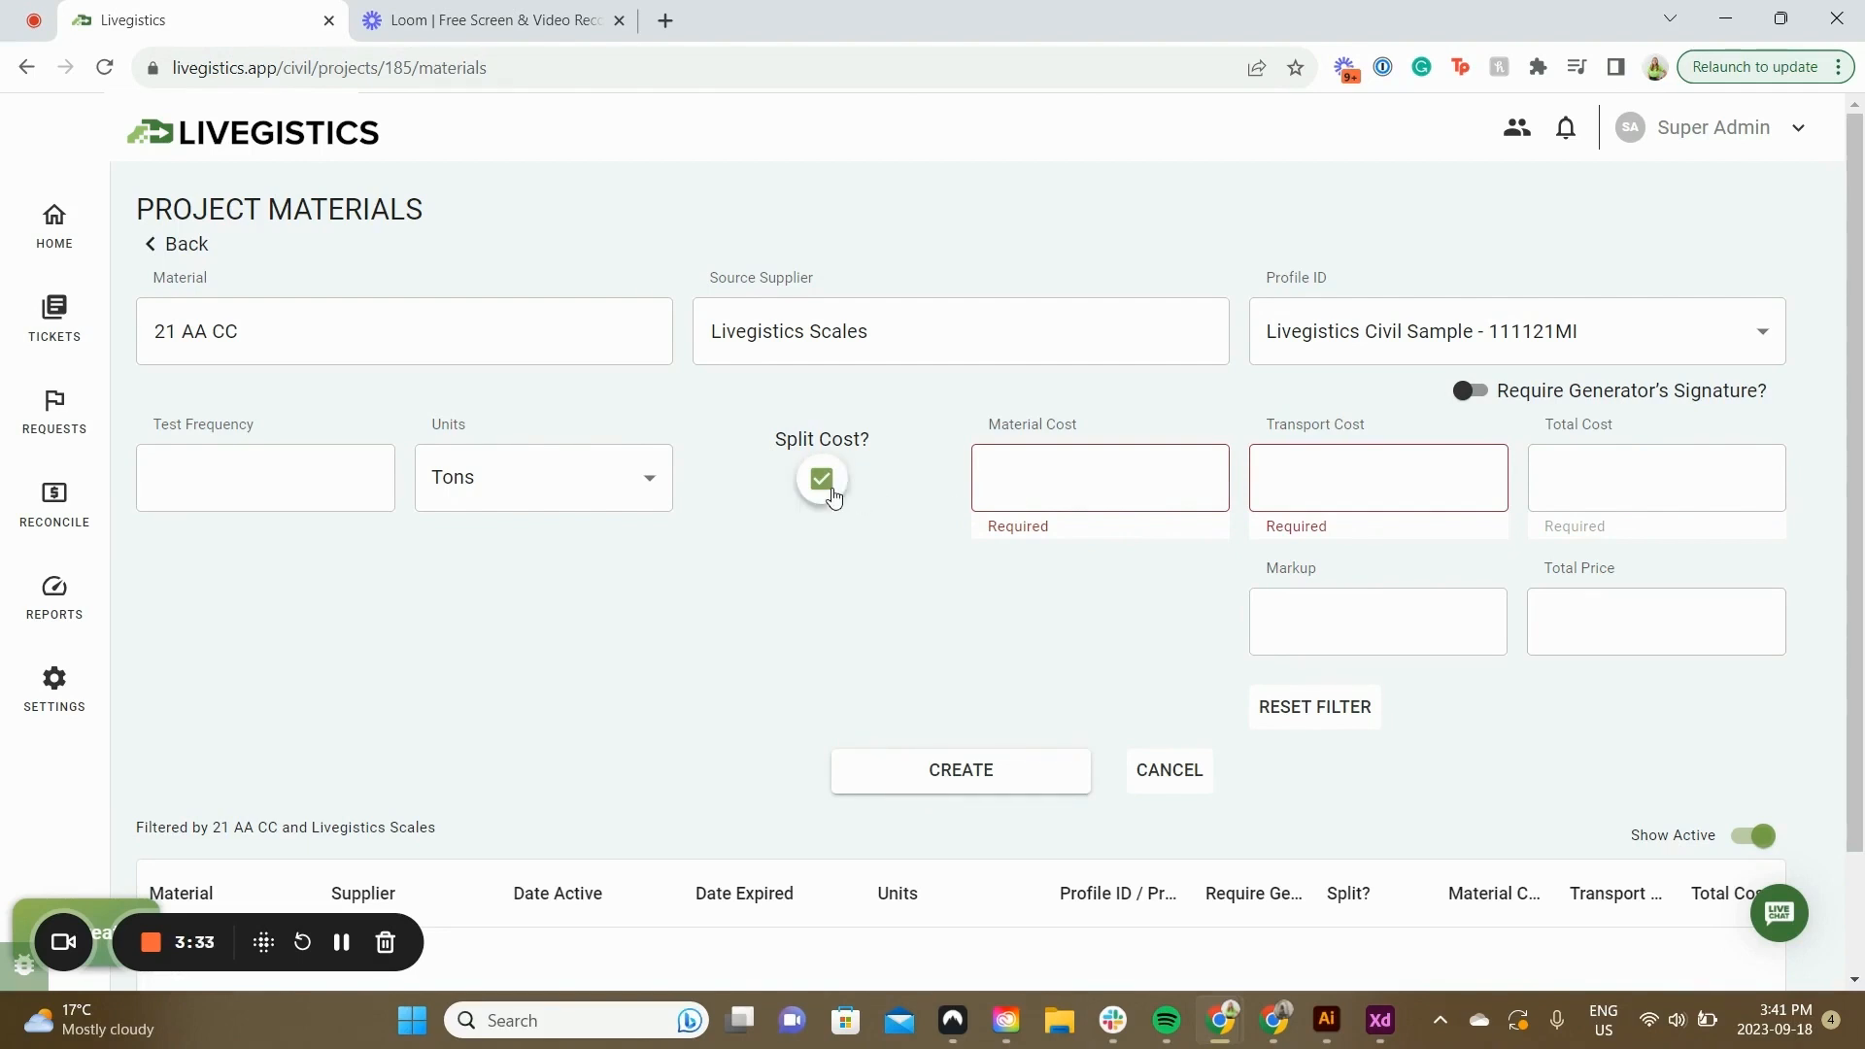
pyautogui.click(830, 490)
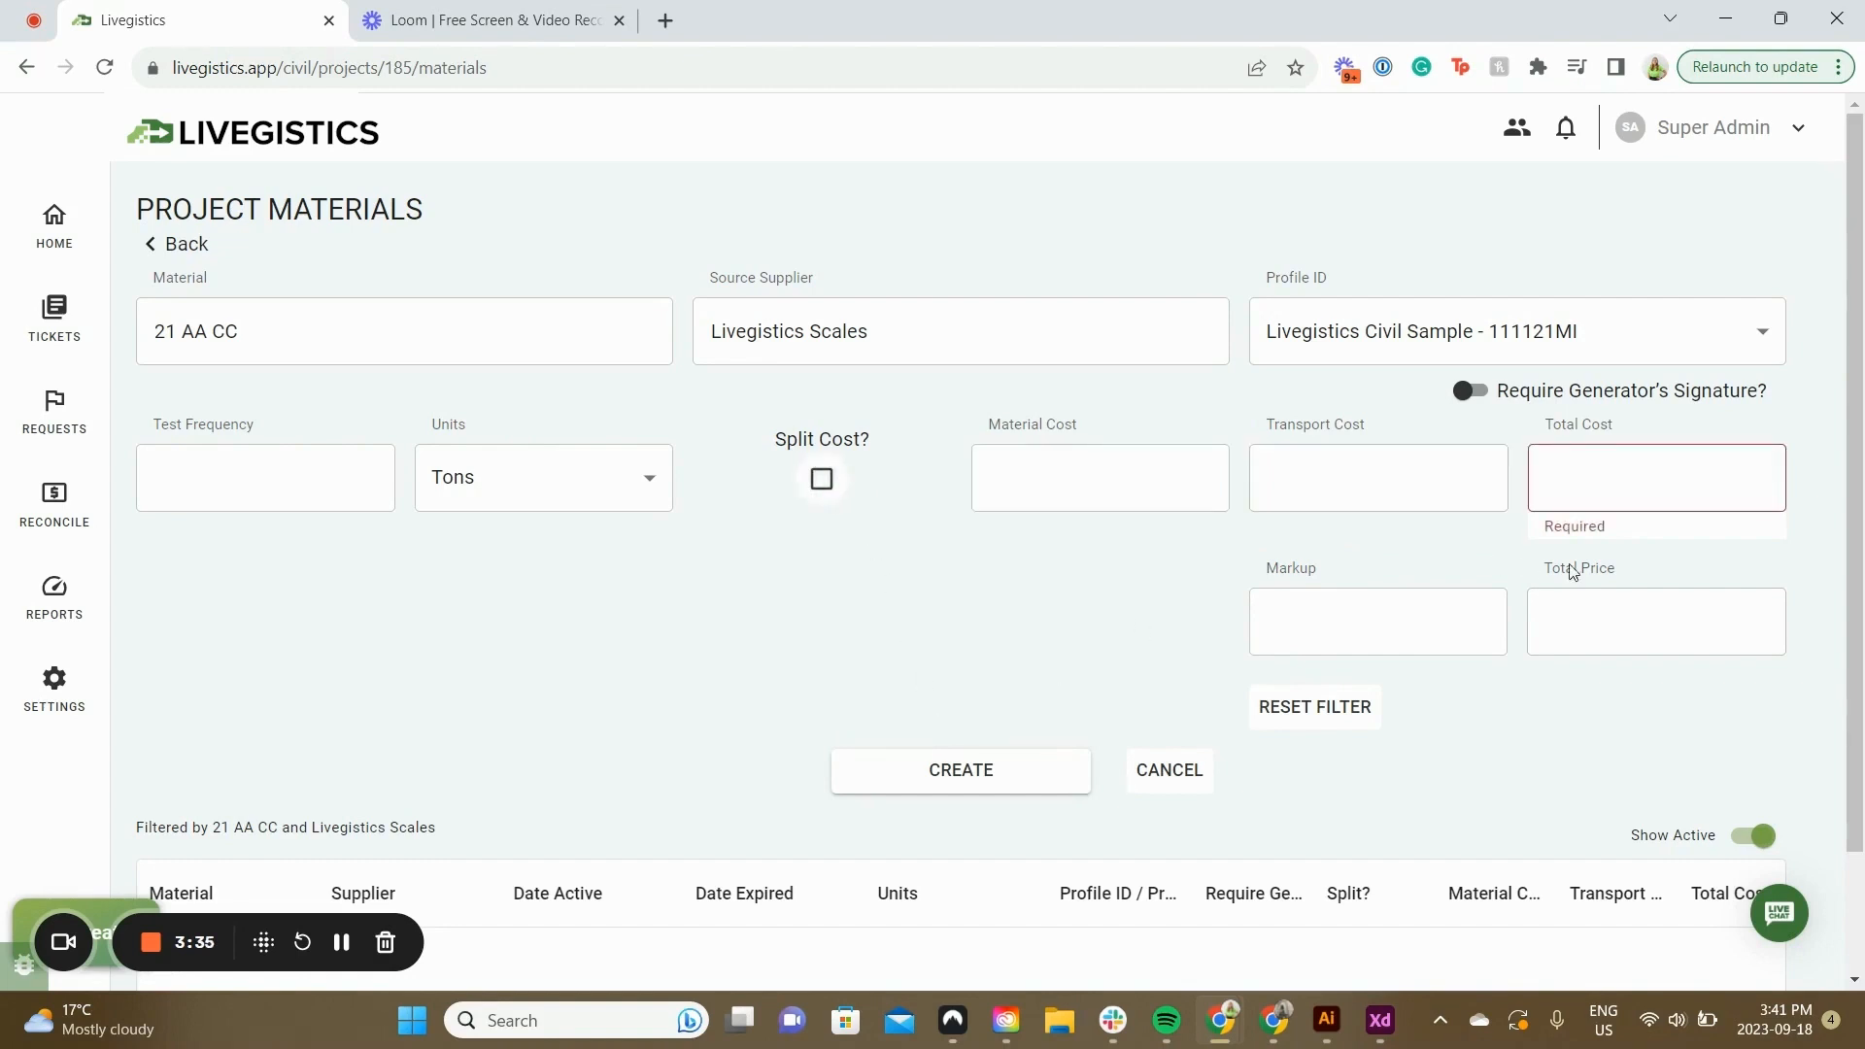
pyautogui.click(1631, 488)
pyautogui.write('20')
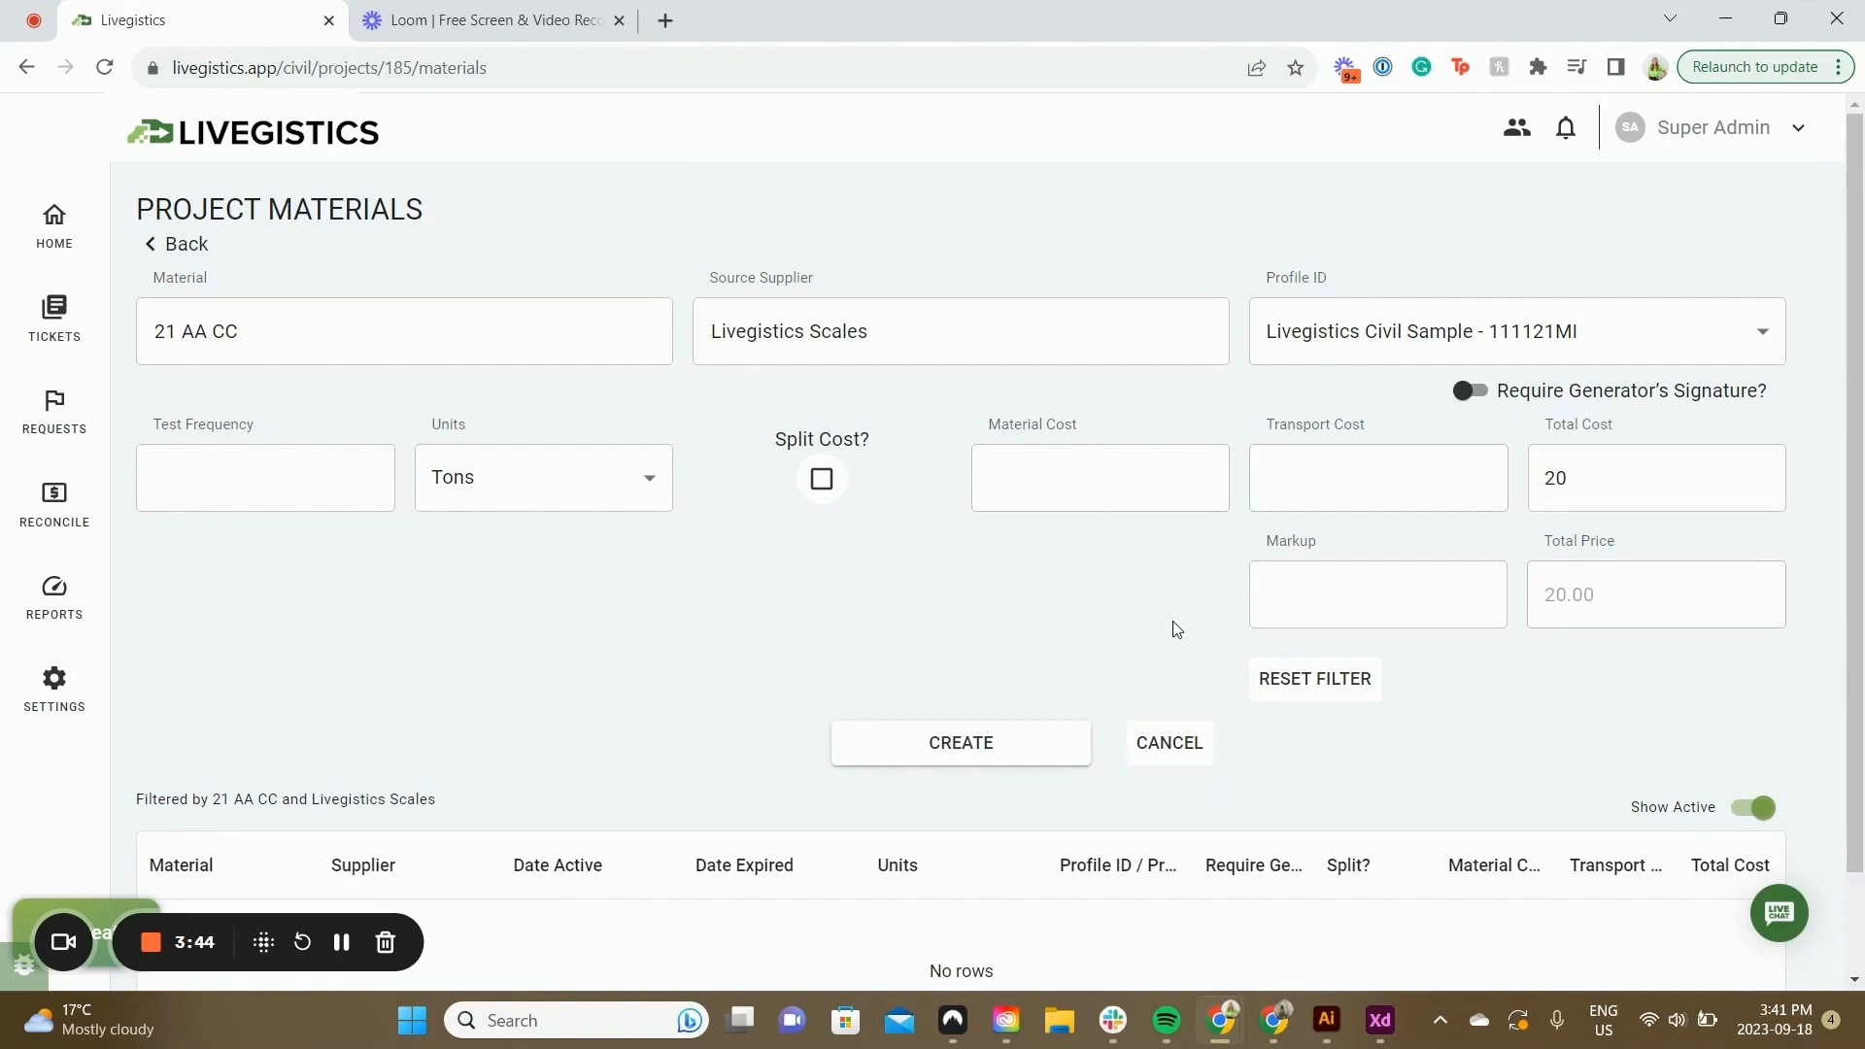
pyautogui.click(1289, 606)
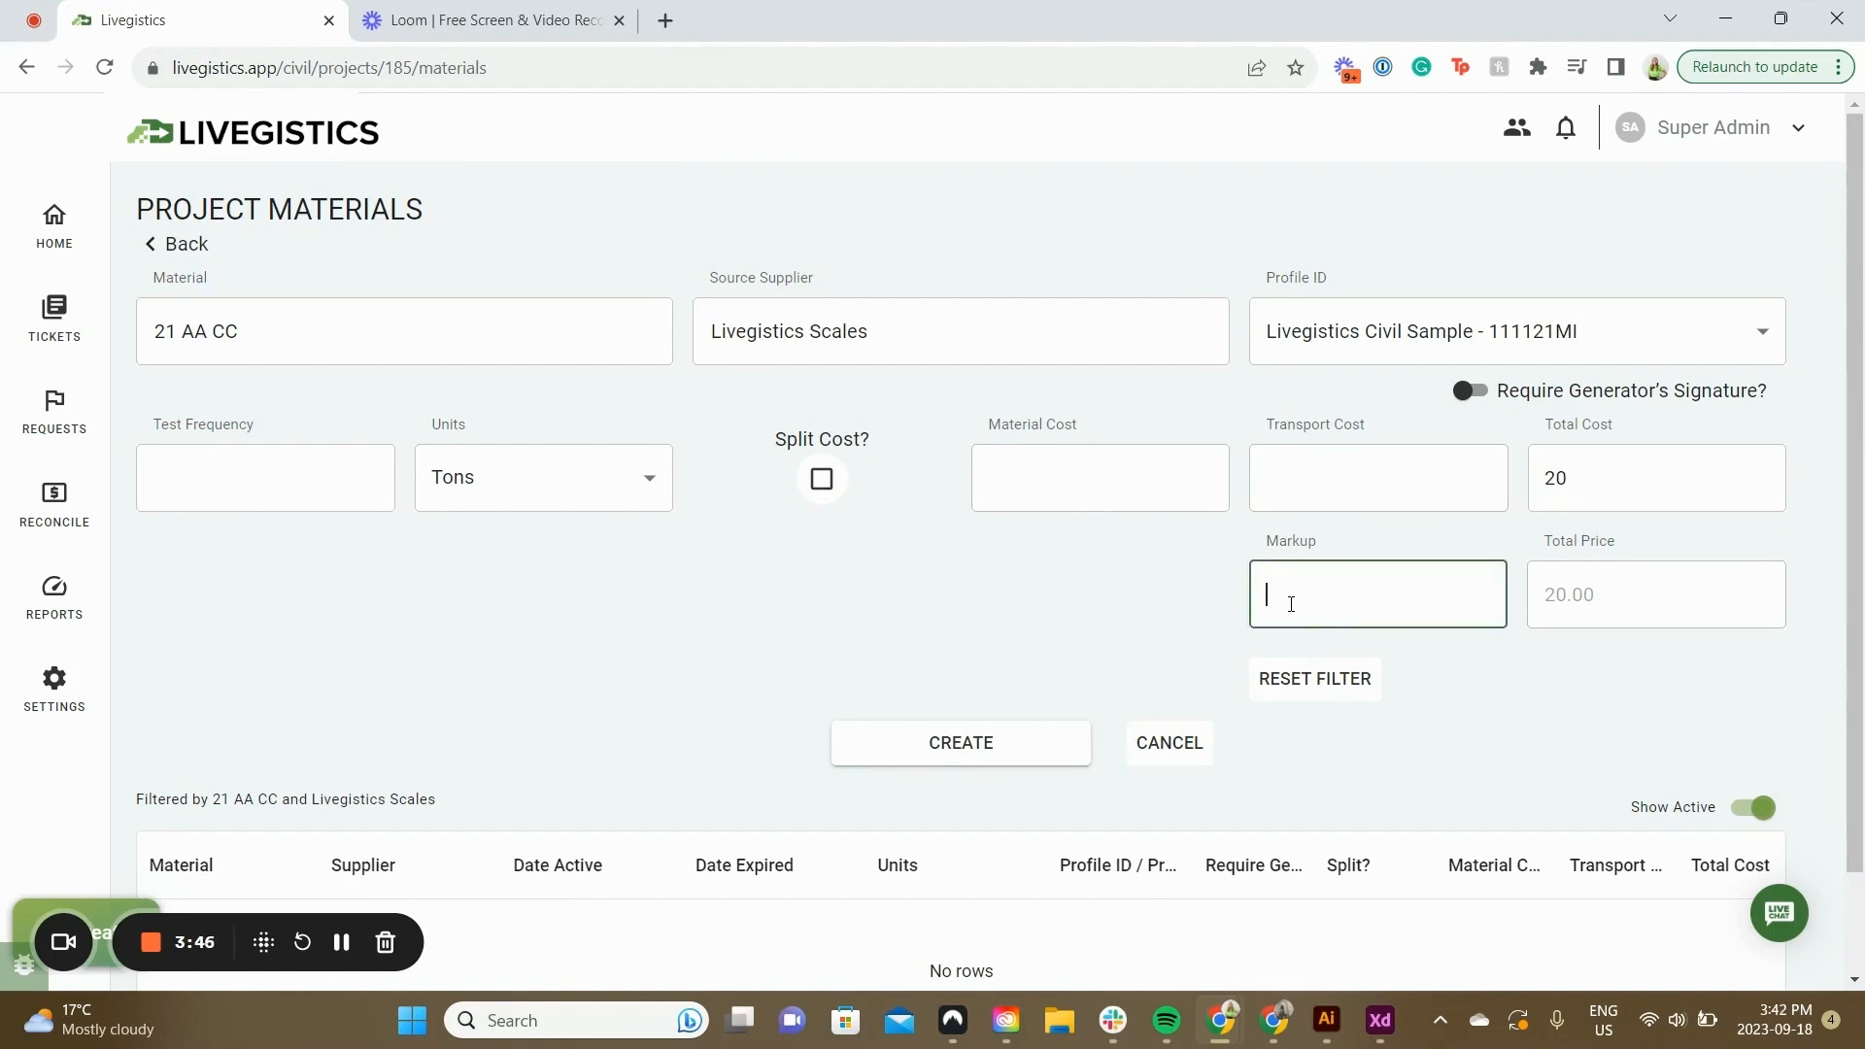
pyautogui.write('15')
pyautogui.click(1074, 621)
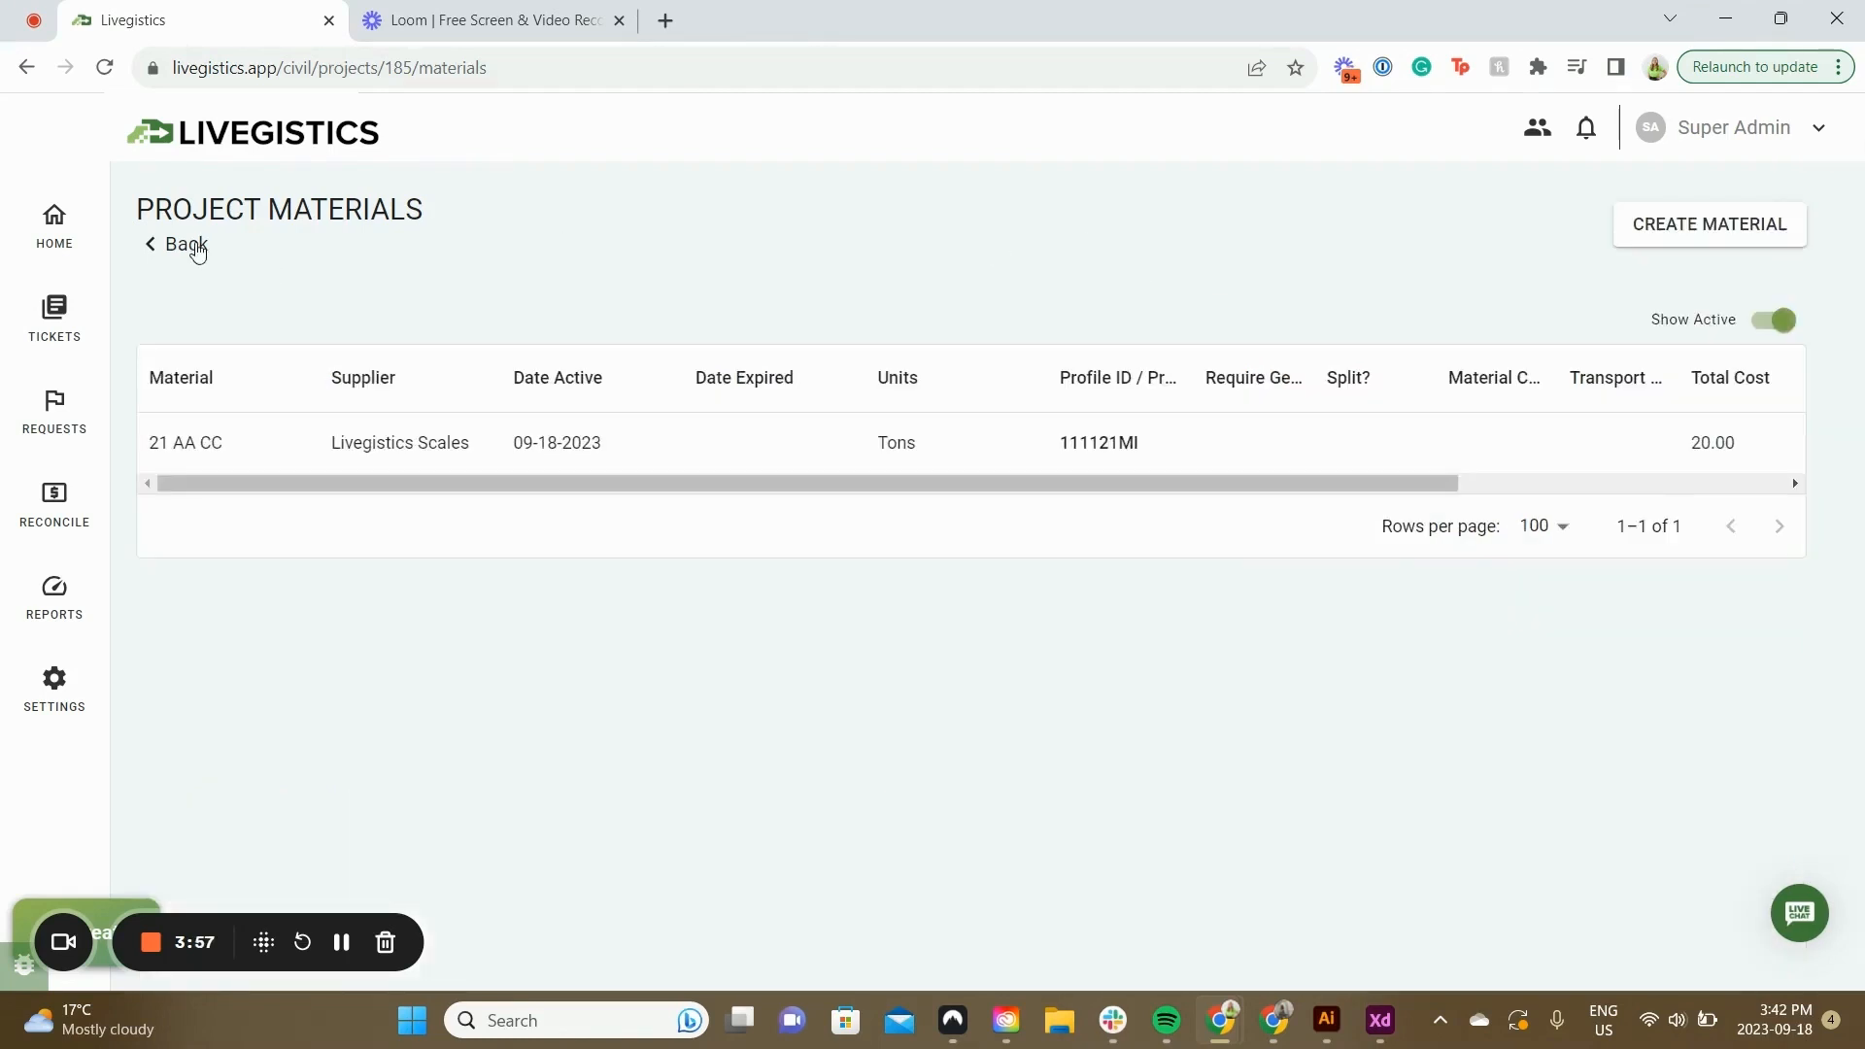
# Start a new task for the 17-96 Stadium Project with activity Demo Building A - 5200 Remove Concrete and material 21 AA CC - Livegistics Scales
pyautogui.click(187, 245)
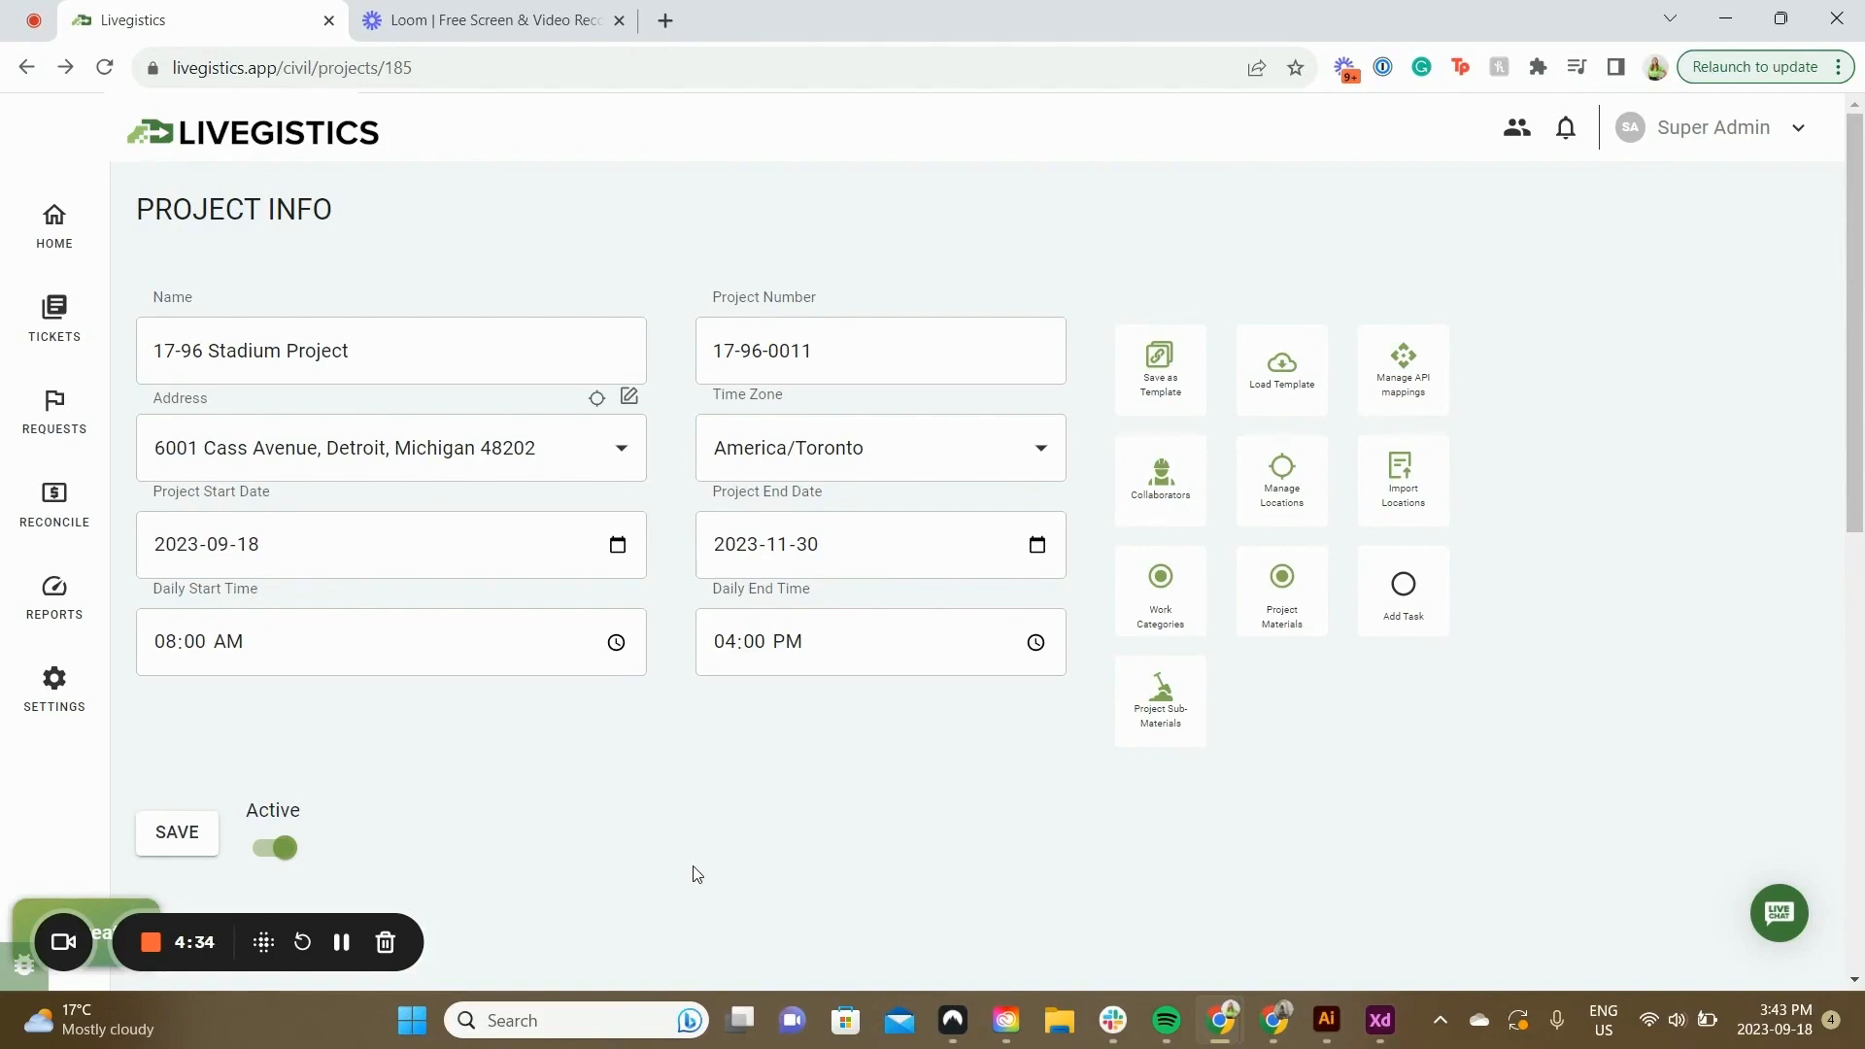
pyautogui.click(1402, 590)
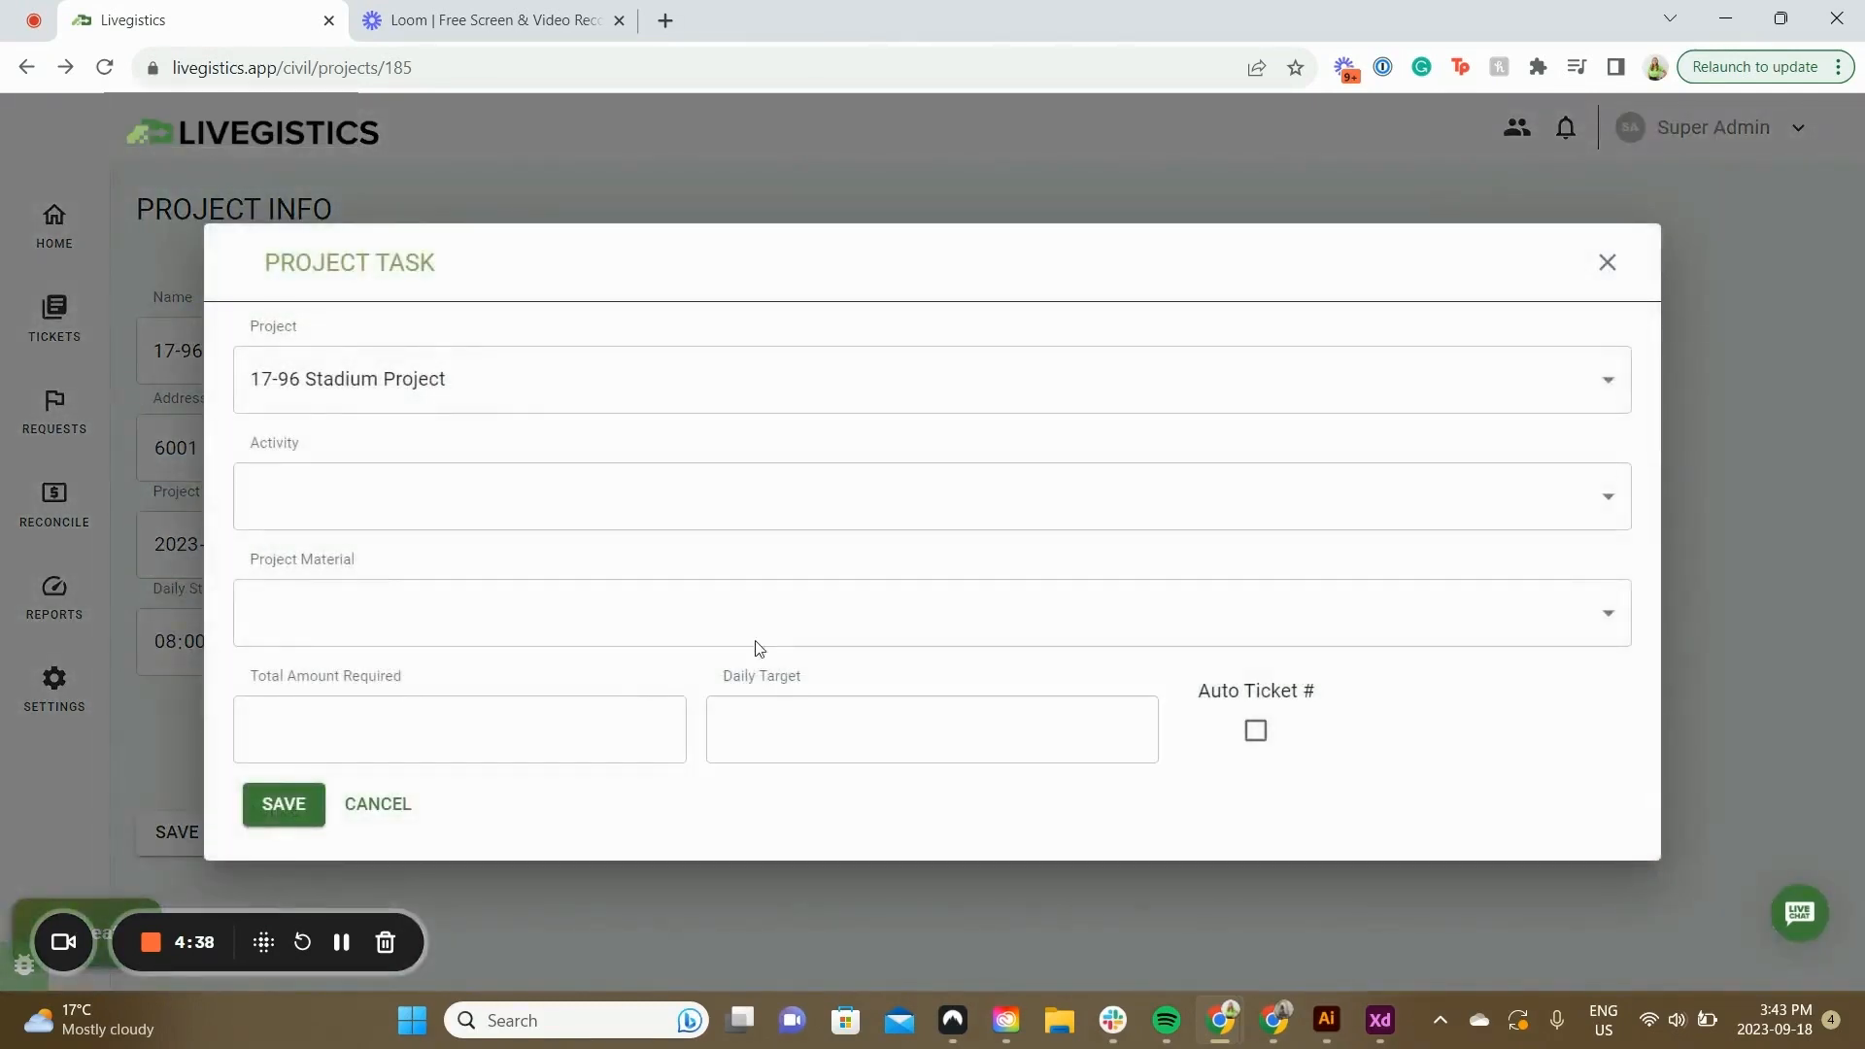
pyautogui.click(595, 499)
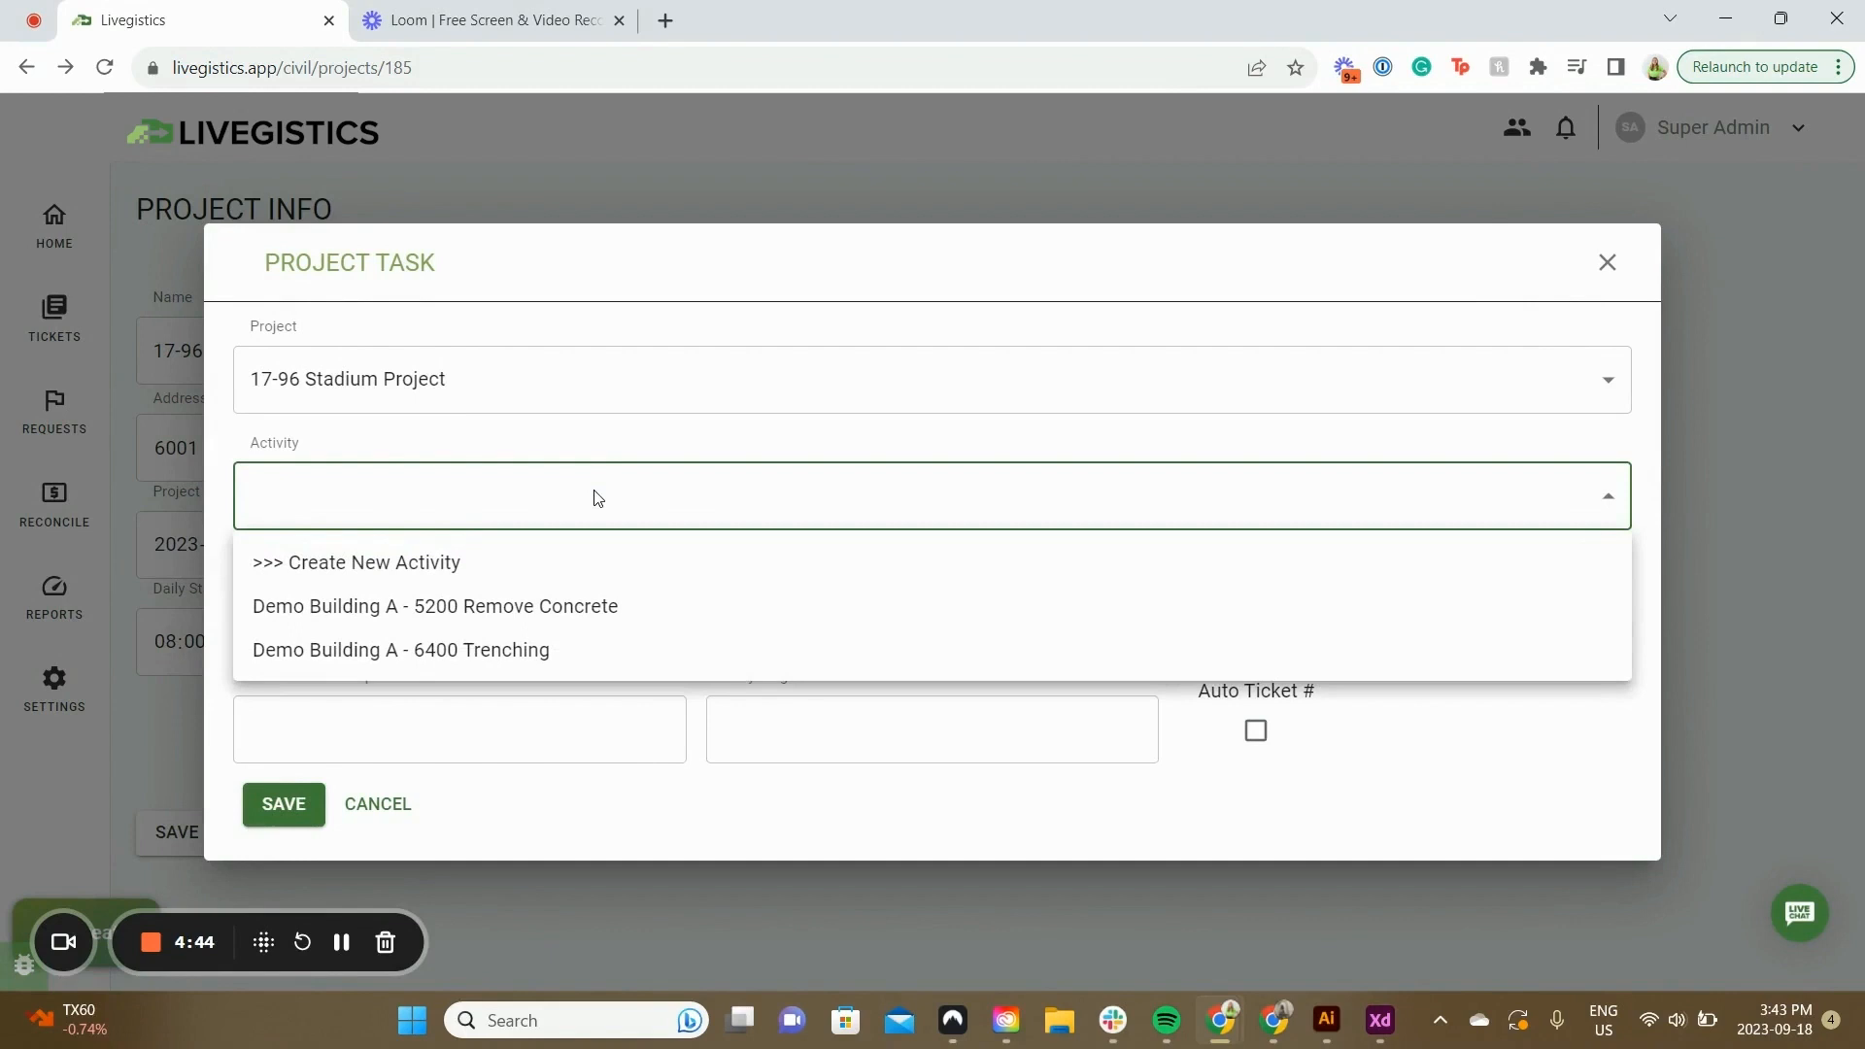
pyautogui.click(473, 610)
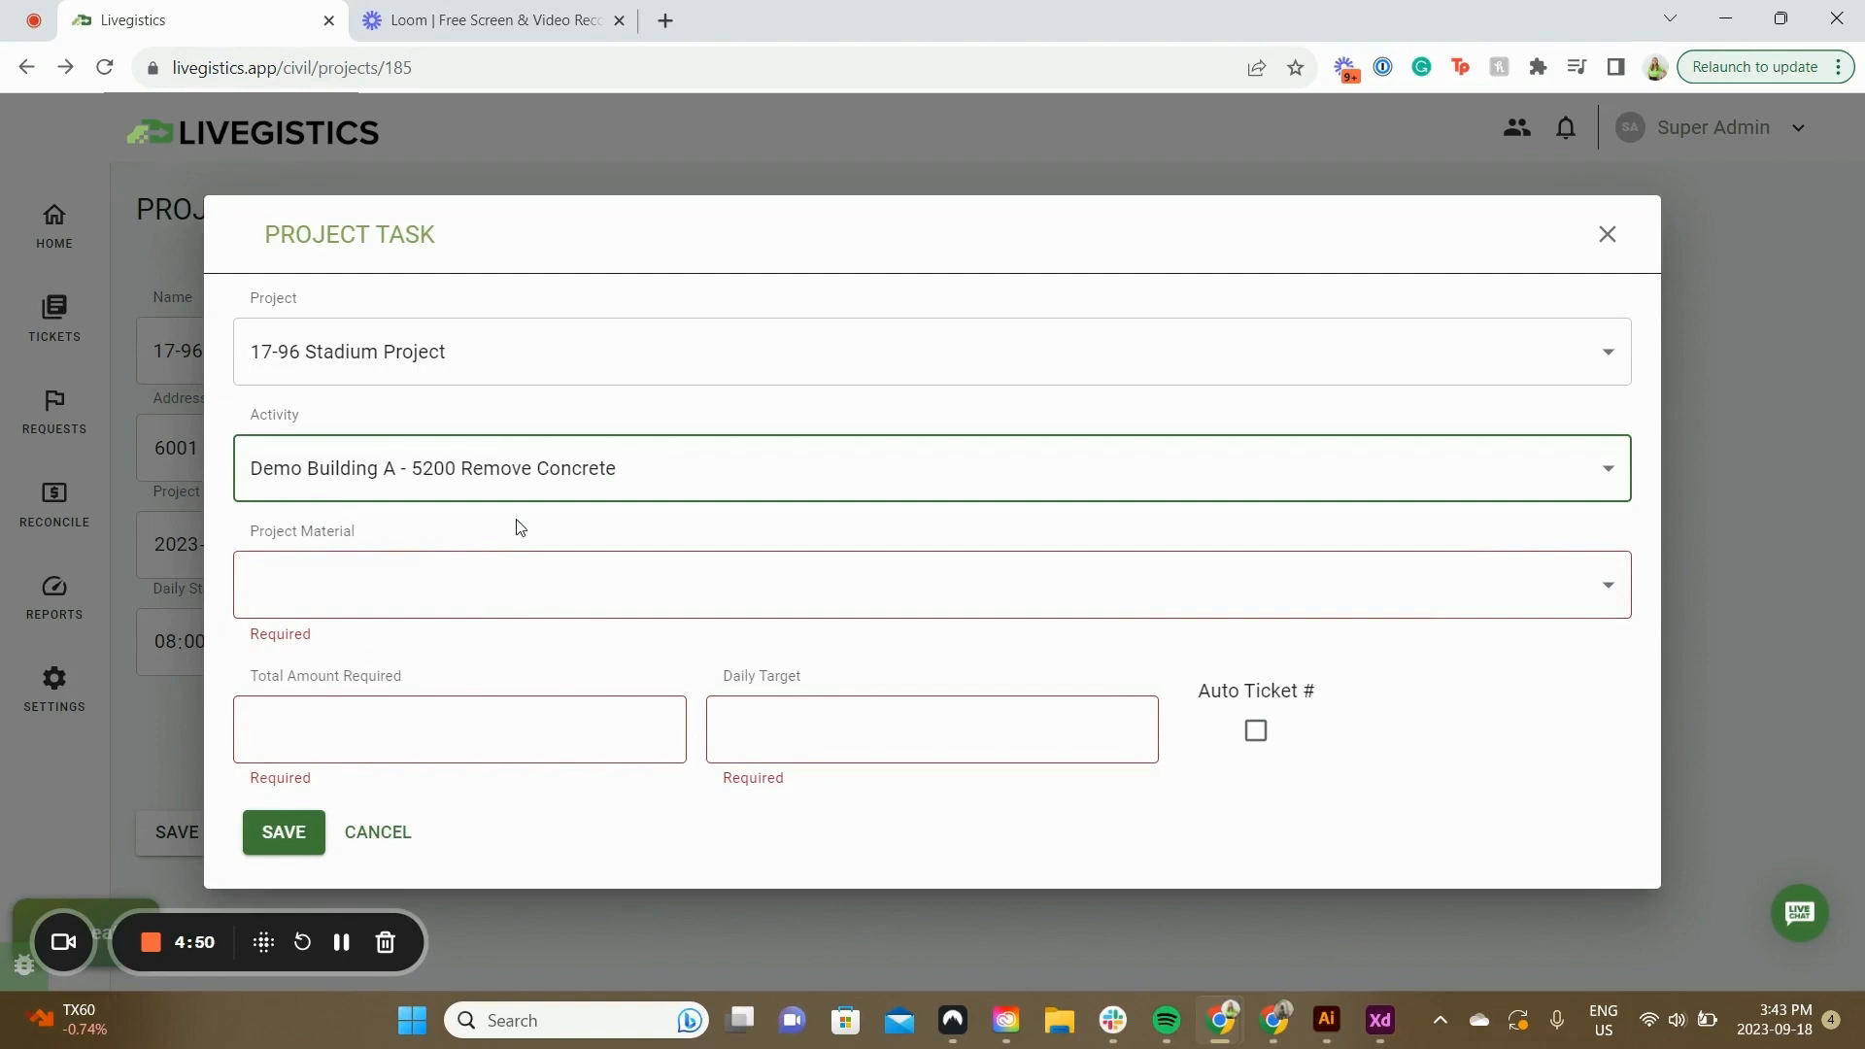
pyautogui.click(393, 583)
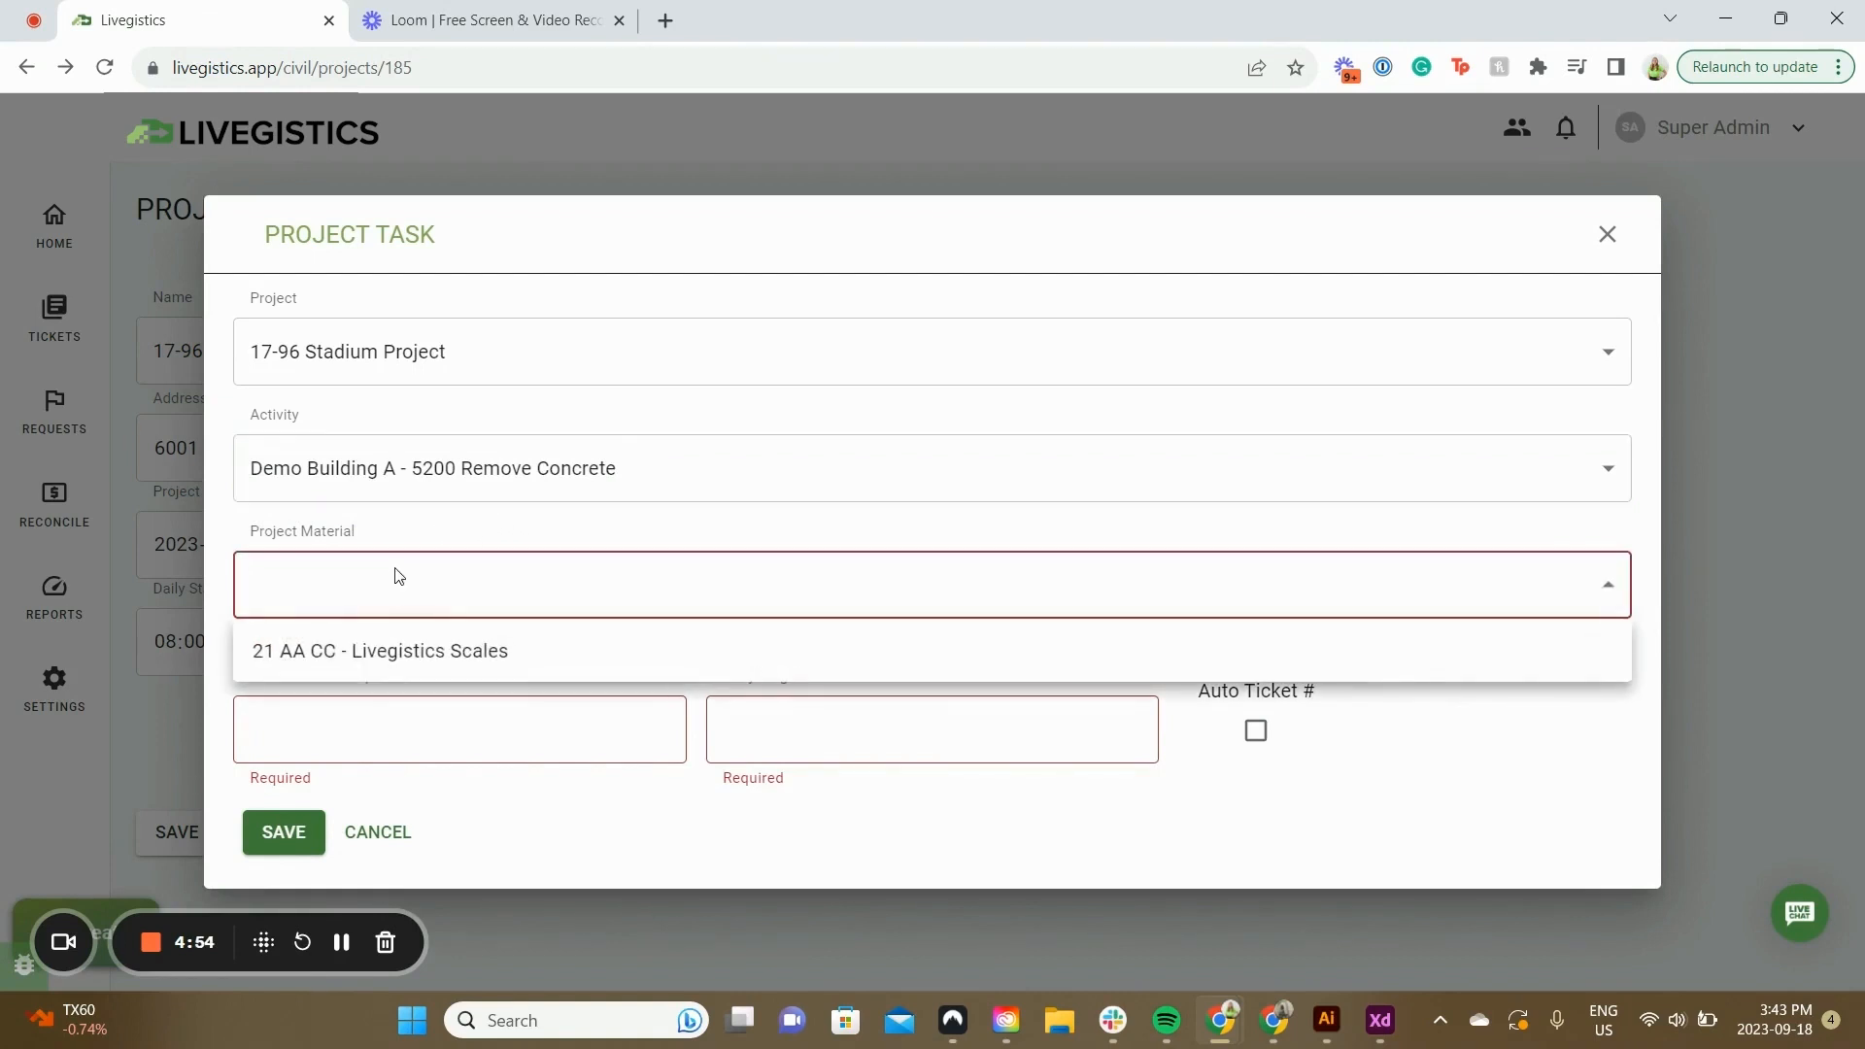
pyautogui.click(371, 648)
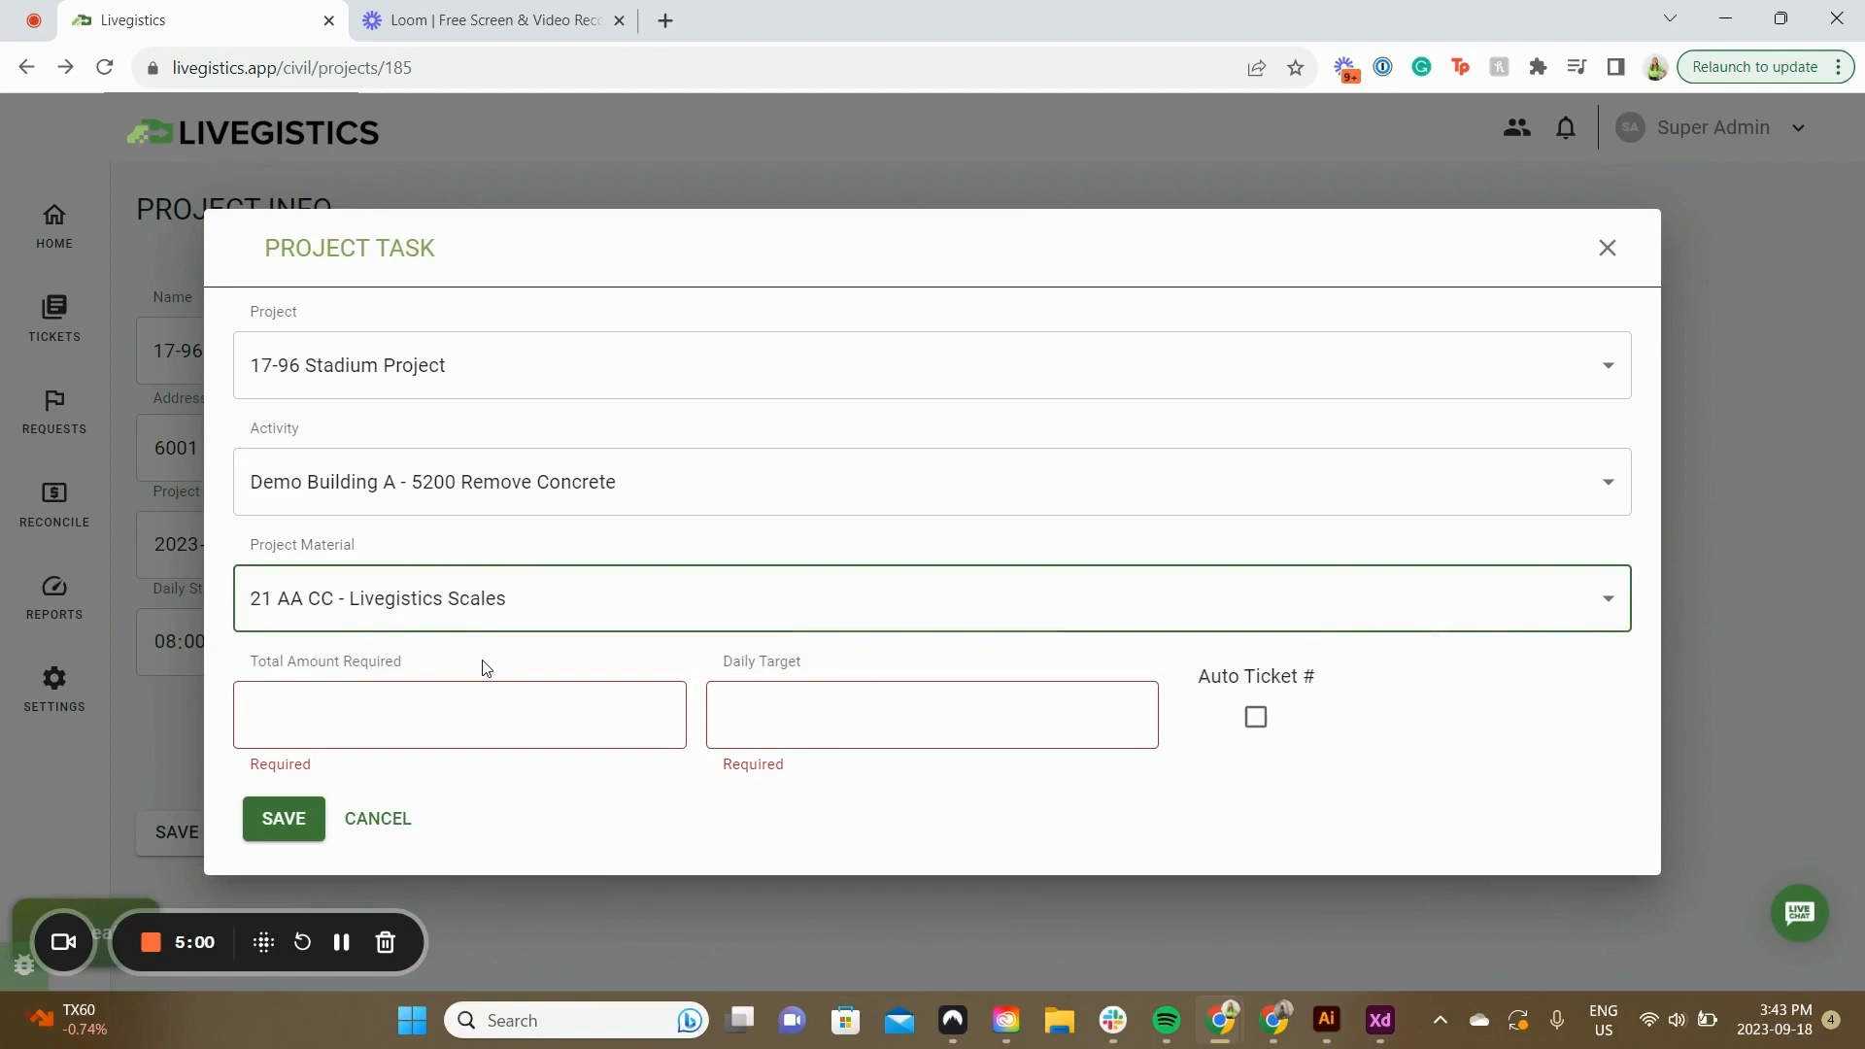
pyautogui.click(341, 942)
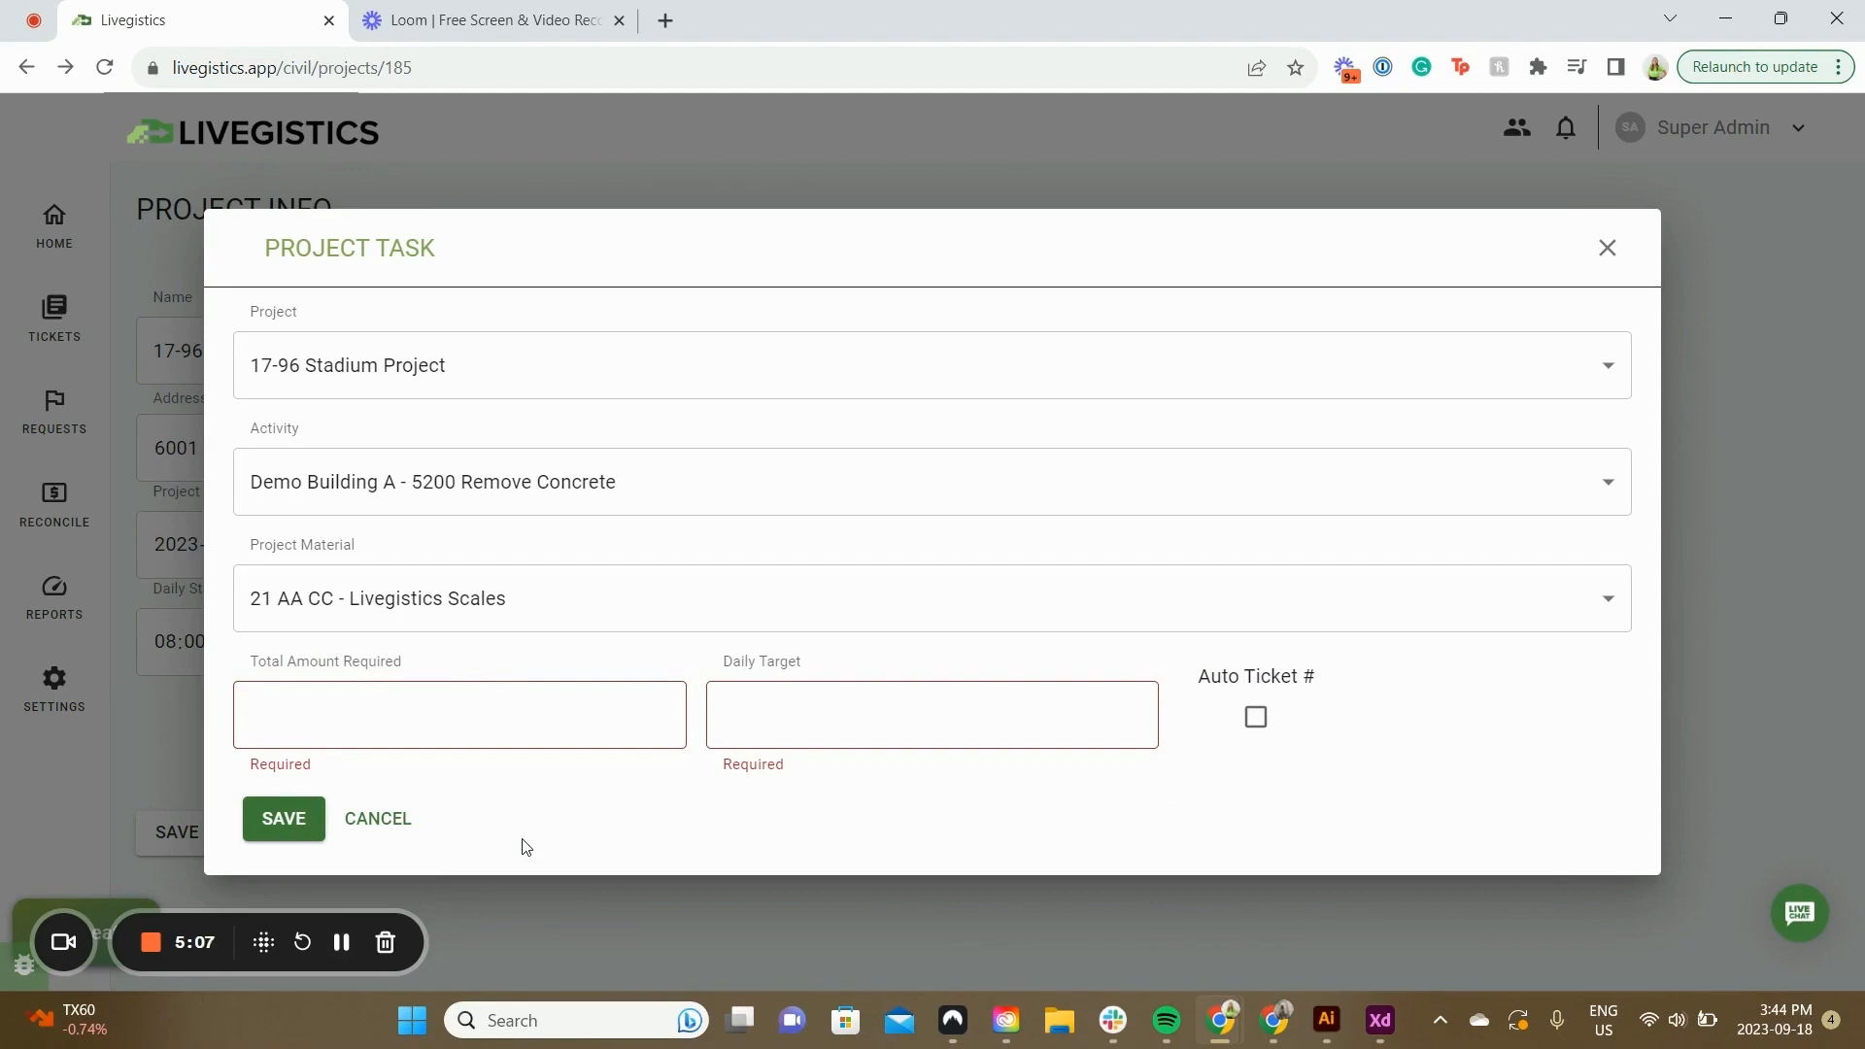
# Set the task's total amount required to 5000 and daily target to 500, leave automatic ticket numbering off, and save it
pyautogui.click(440, 725)
pyautogui.write('5000')
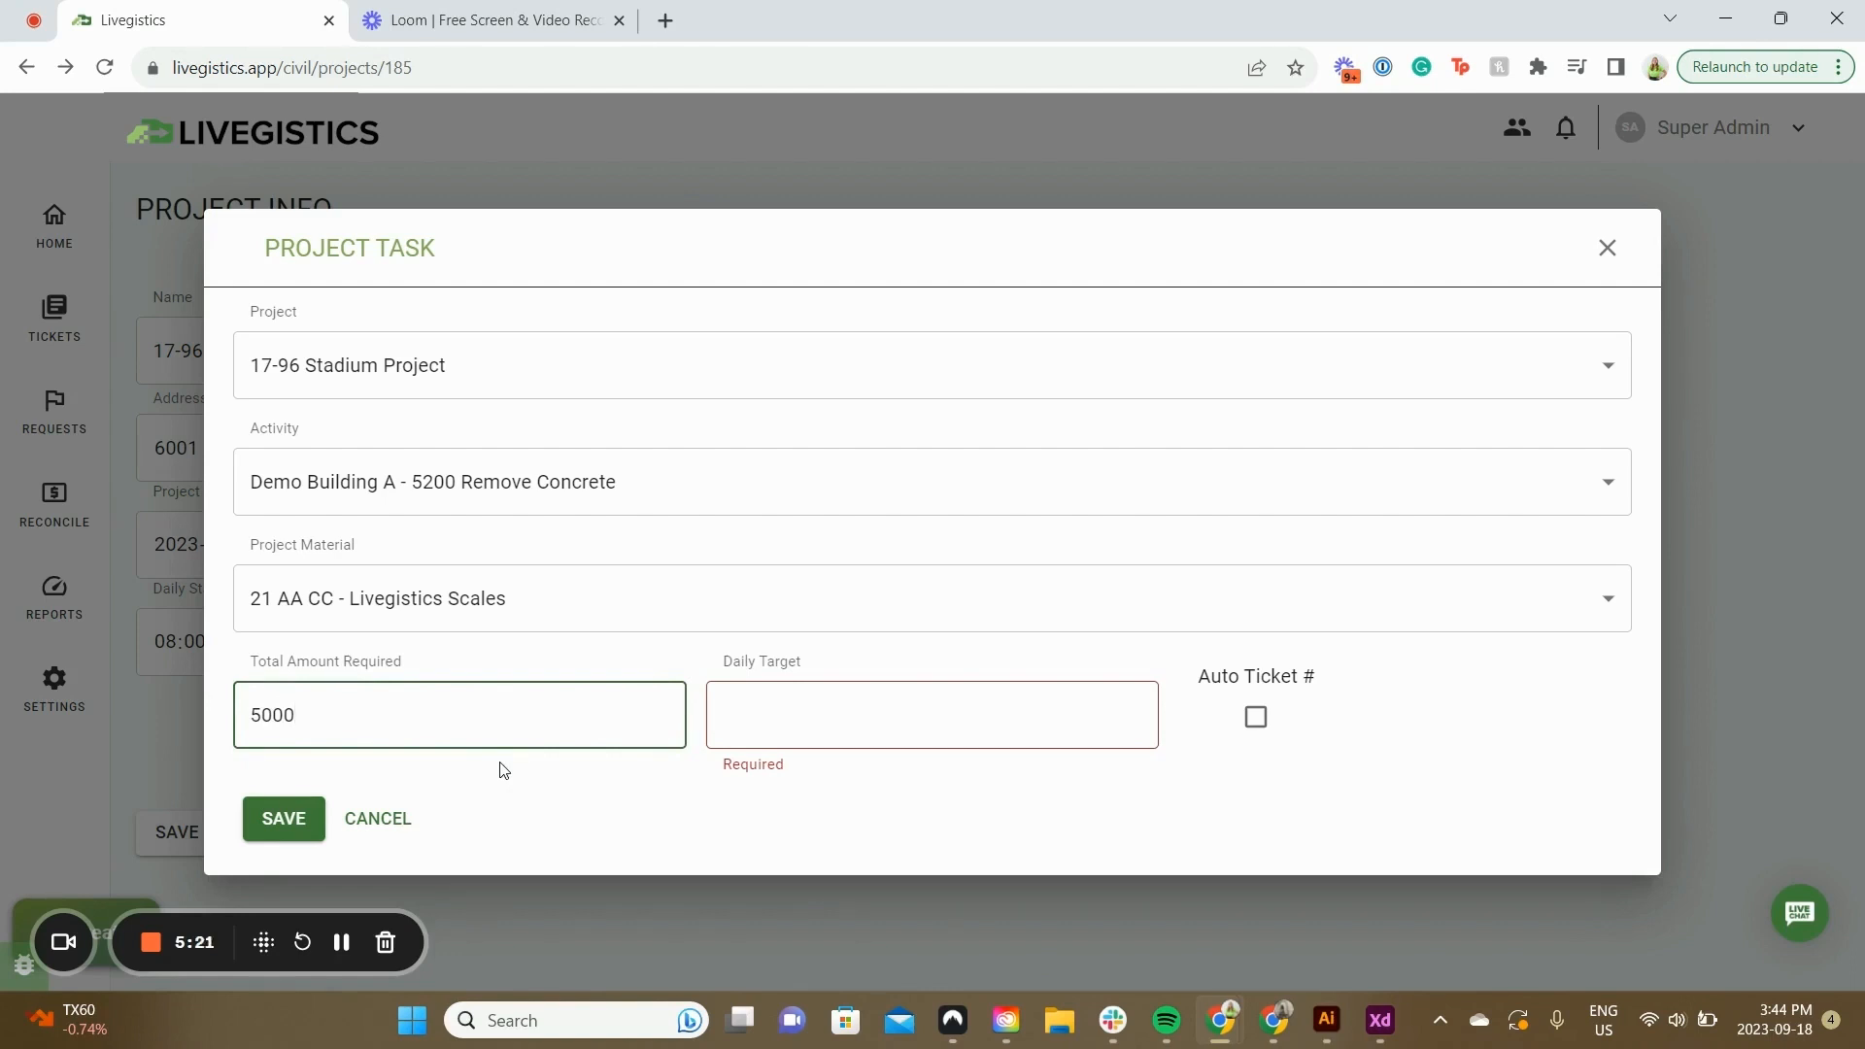
pyautogui.click(736, 710)
pyautogui.write('500')
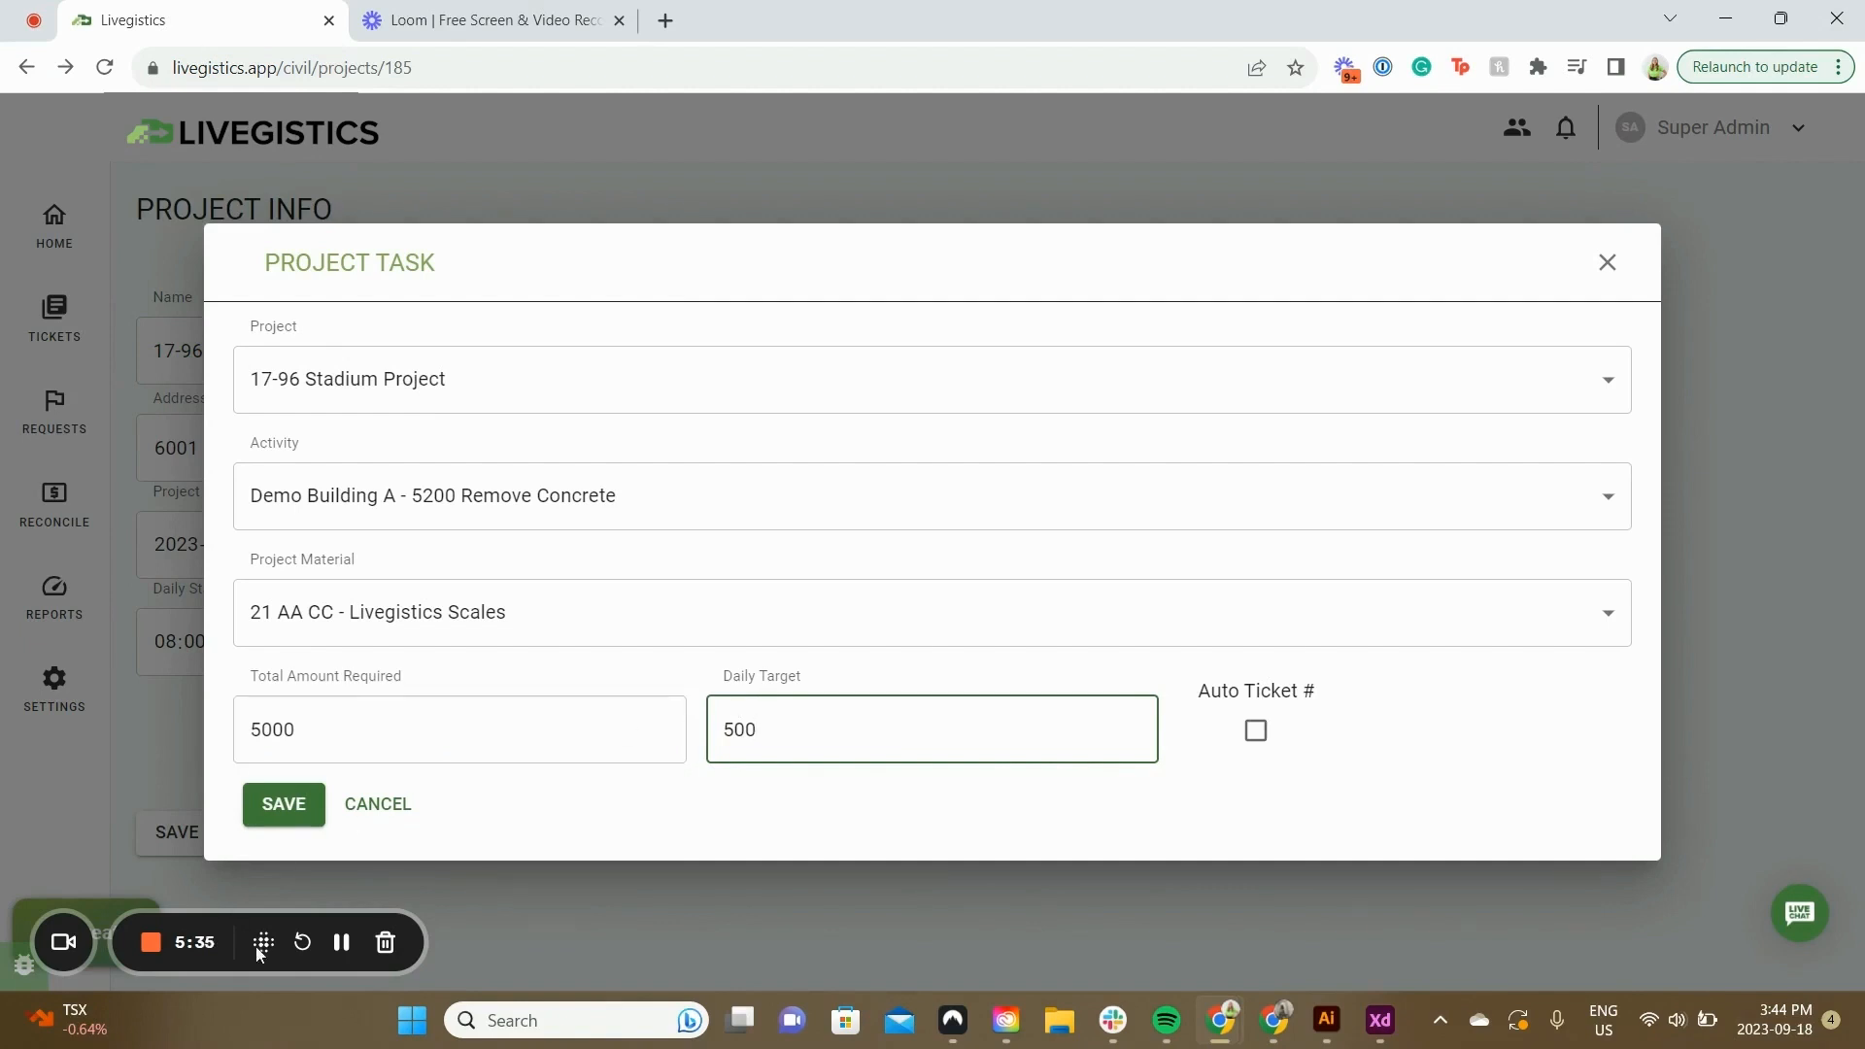
pyautogui.click(347, 942)
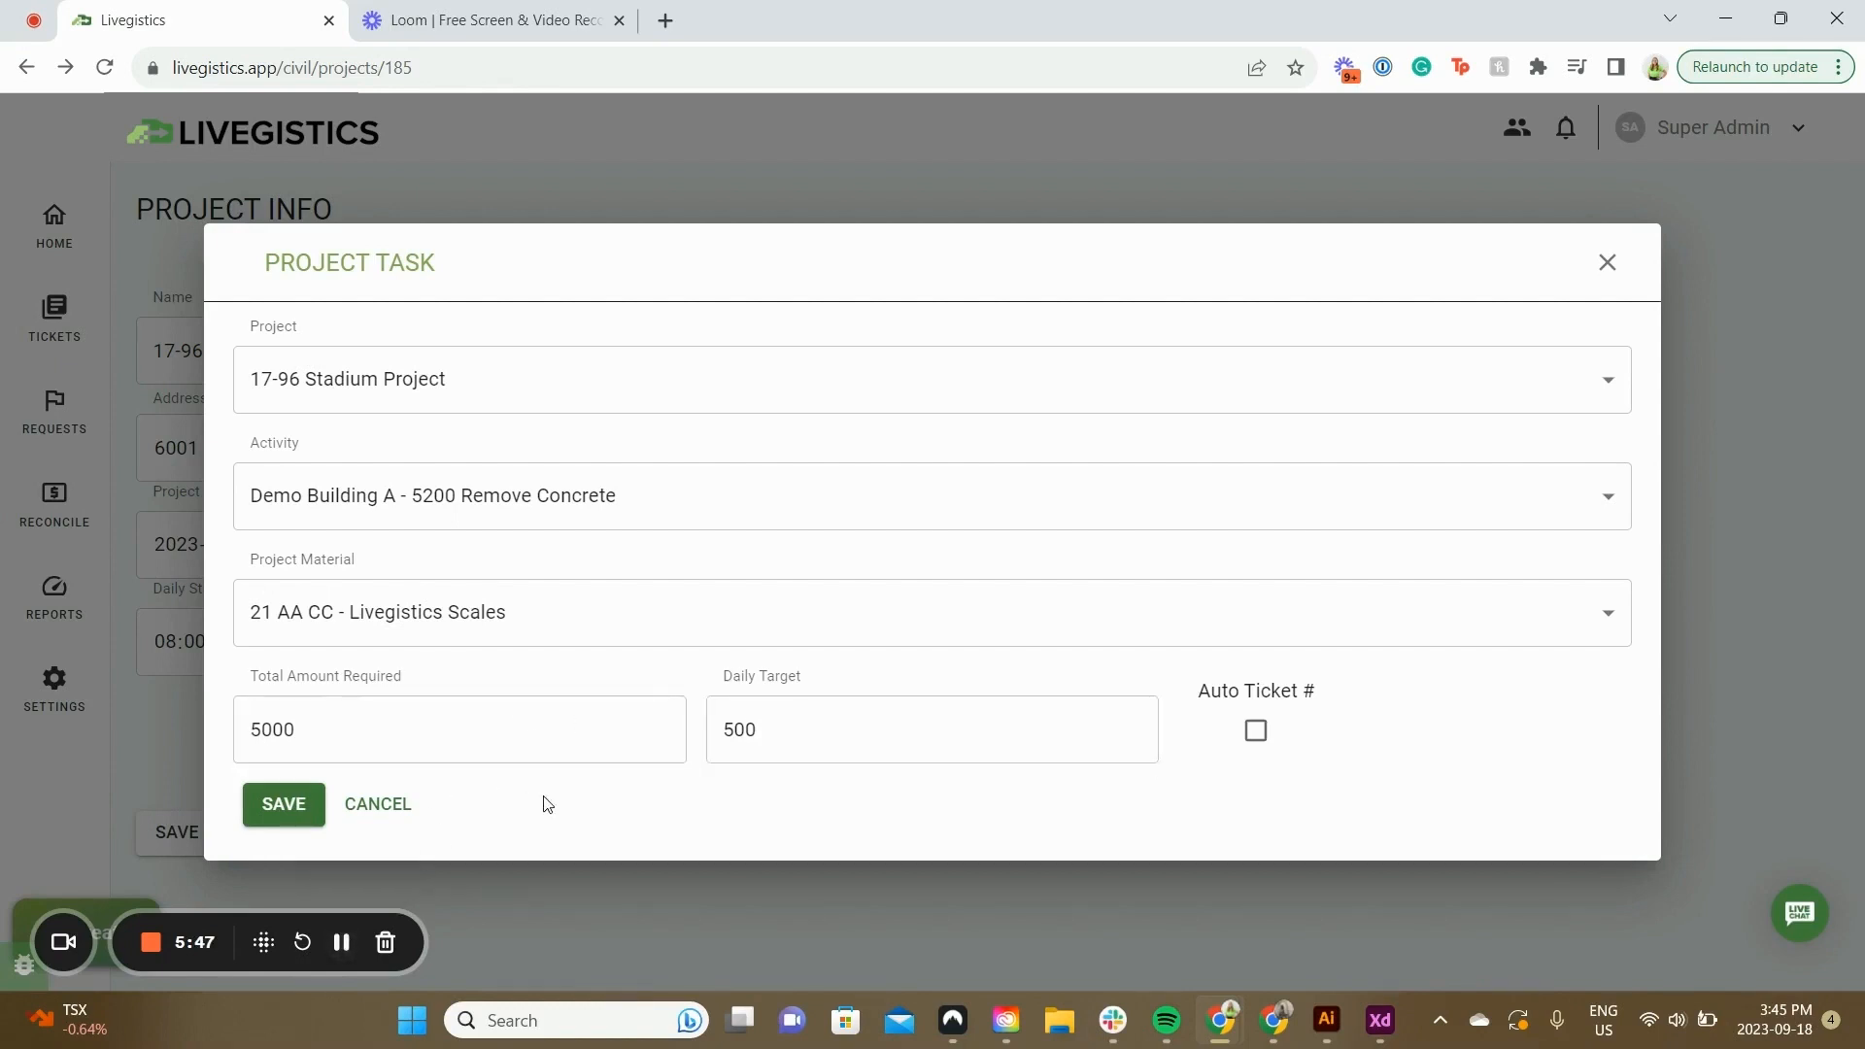
pyautogui.click(307, 807)
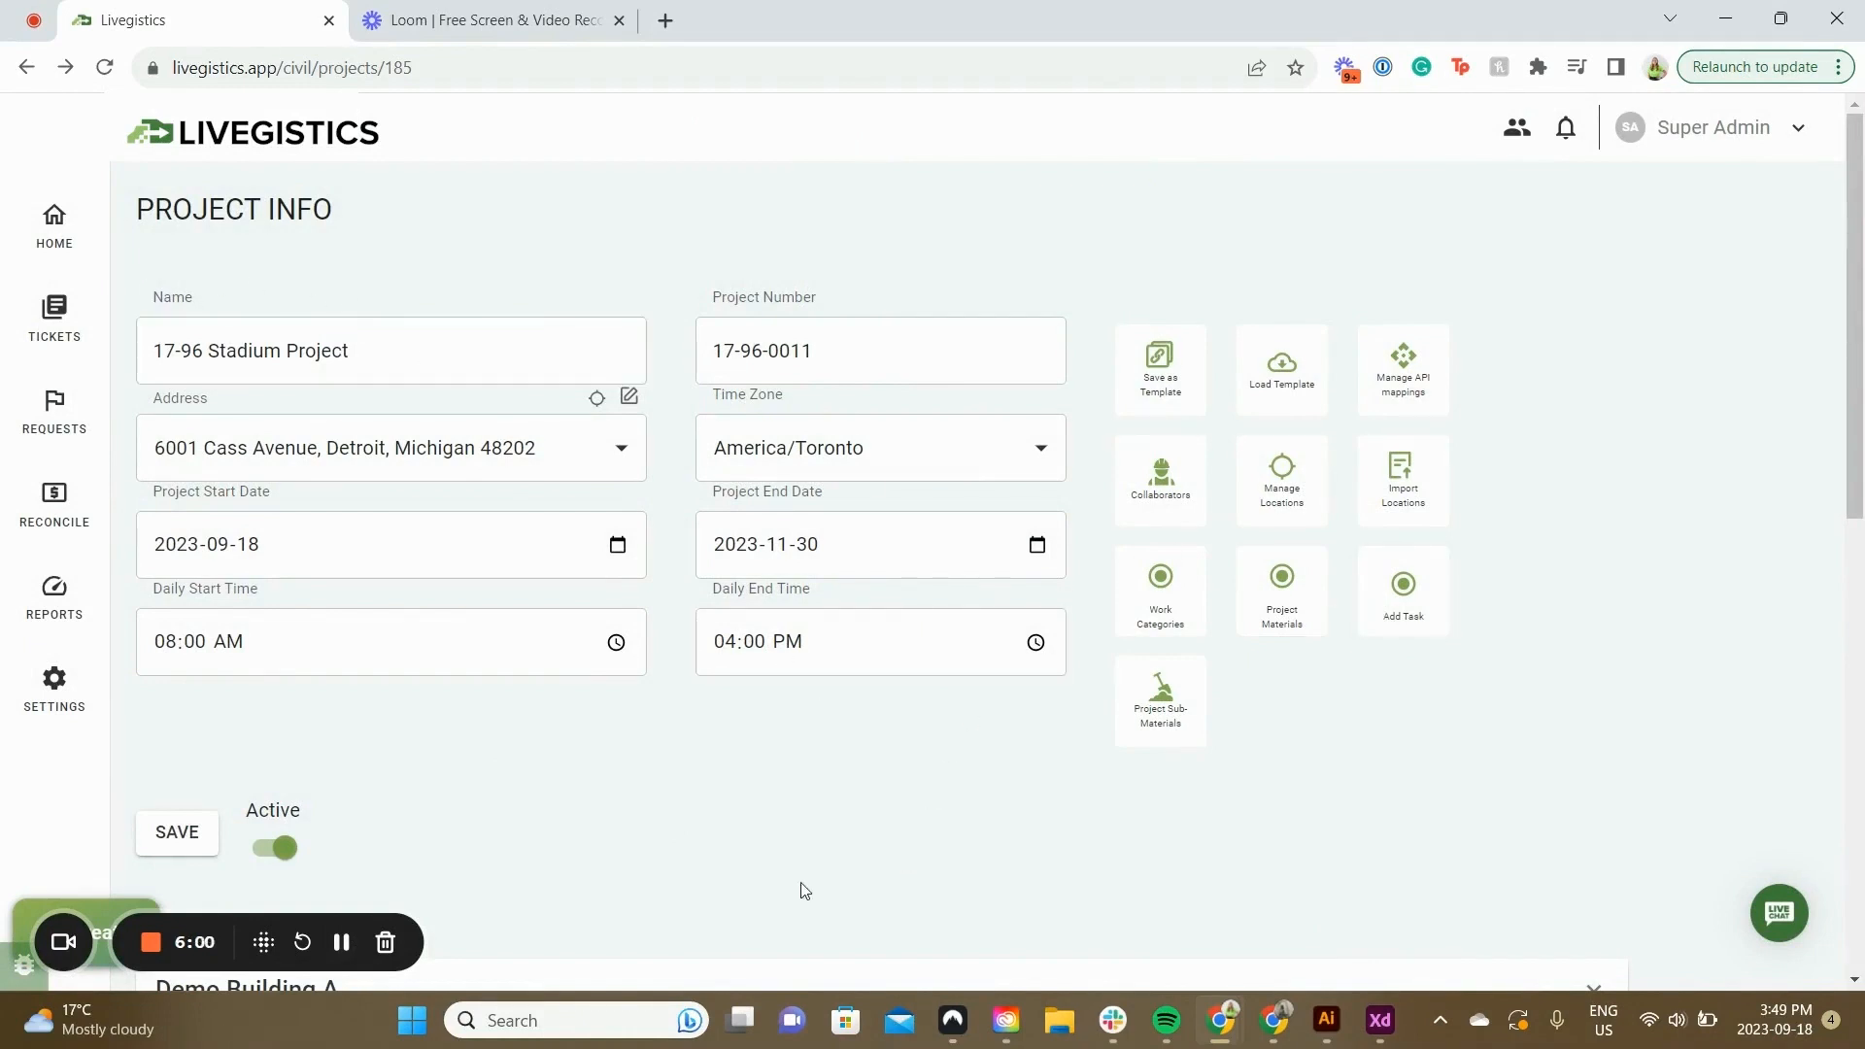
# Review the 17-96 Stadium Project's tickets, volumes, average load and completion percentage in the home page's open projects list
pyautogui.click(70, 240)
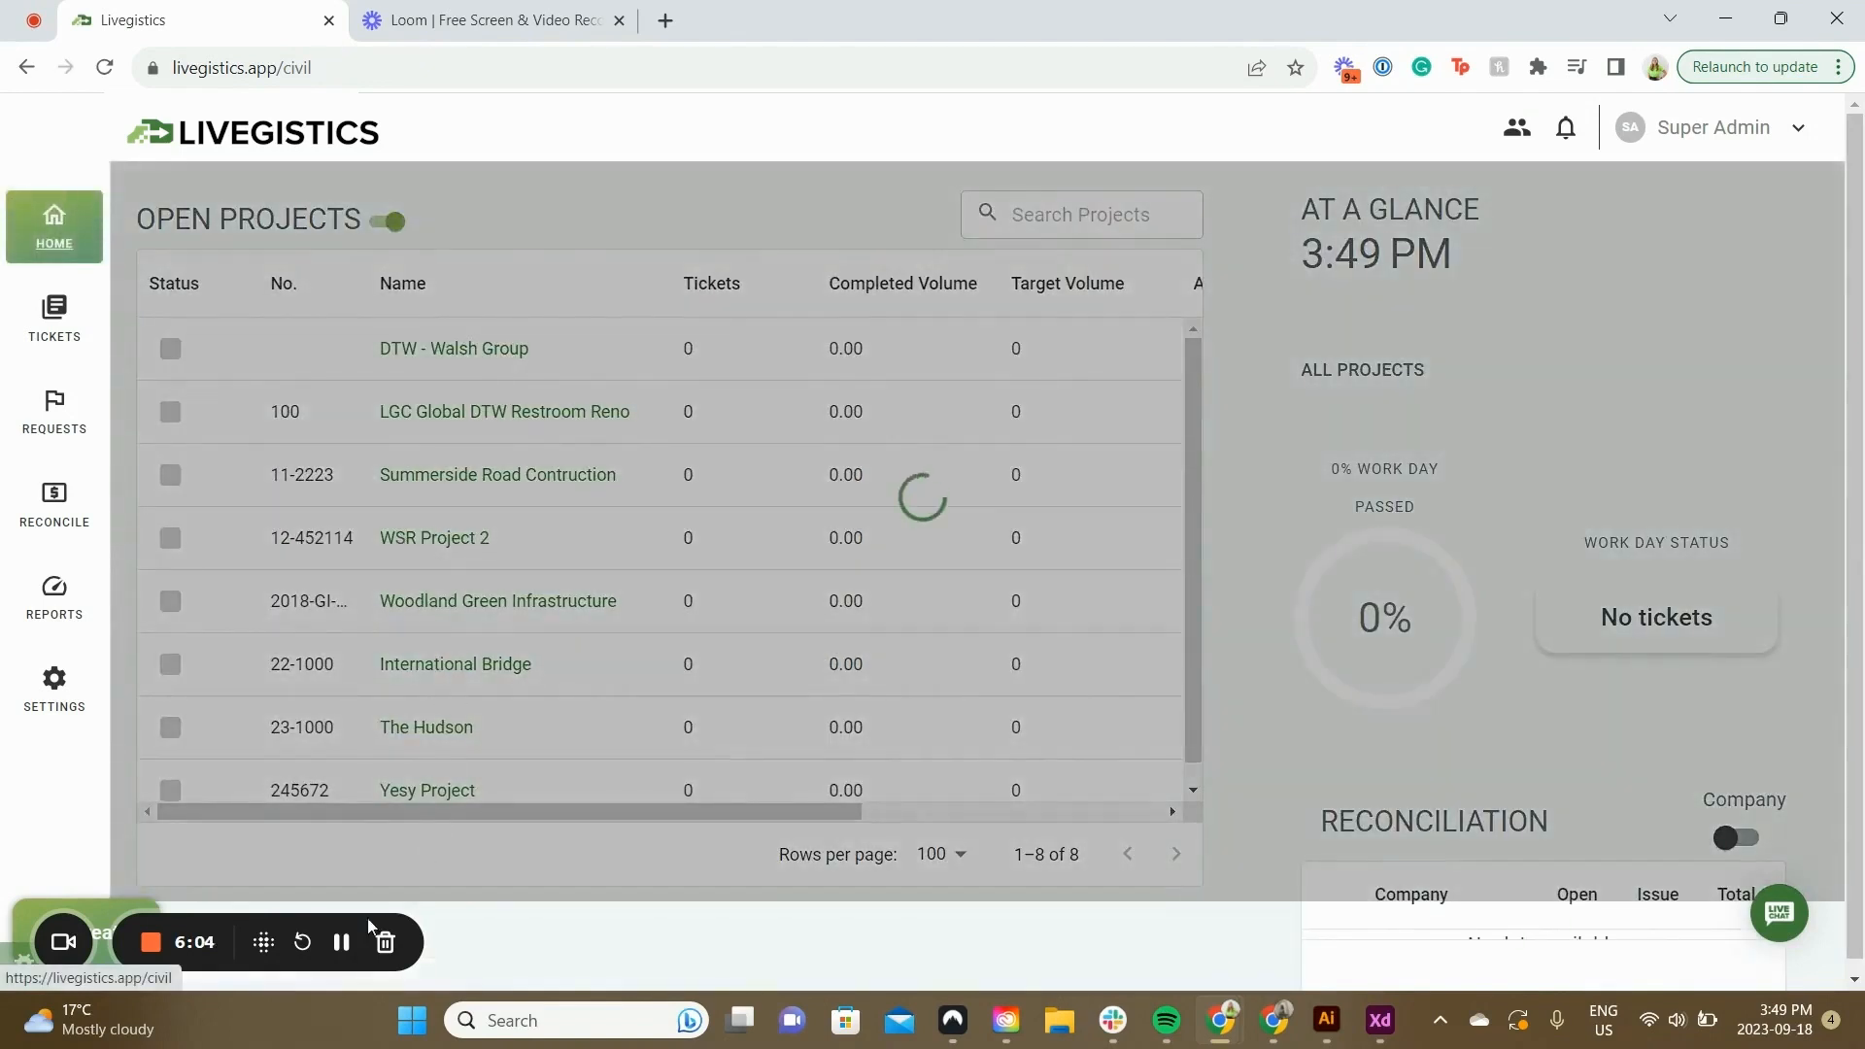
pyautogui.click(342, 943)
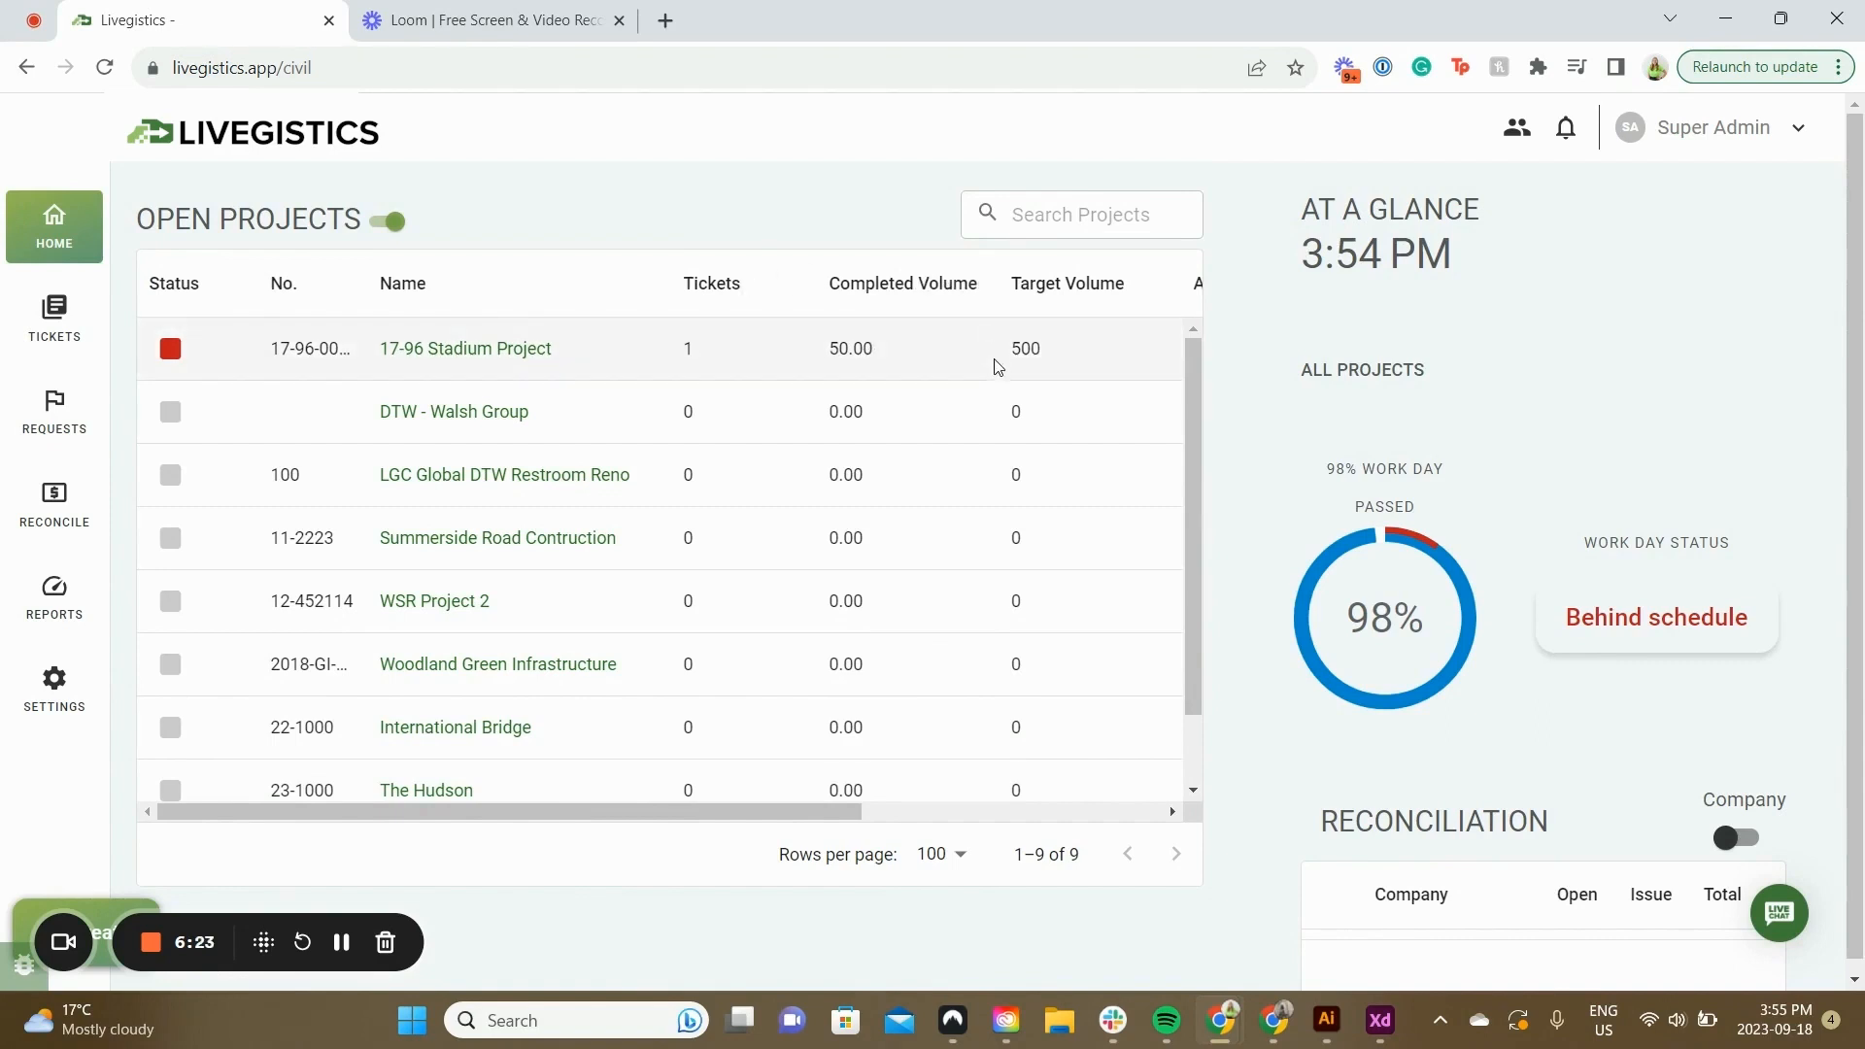
pyautogui.click(923, 810)
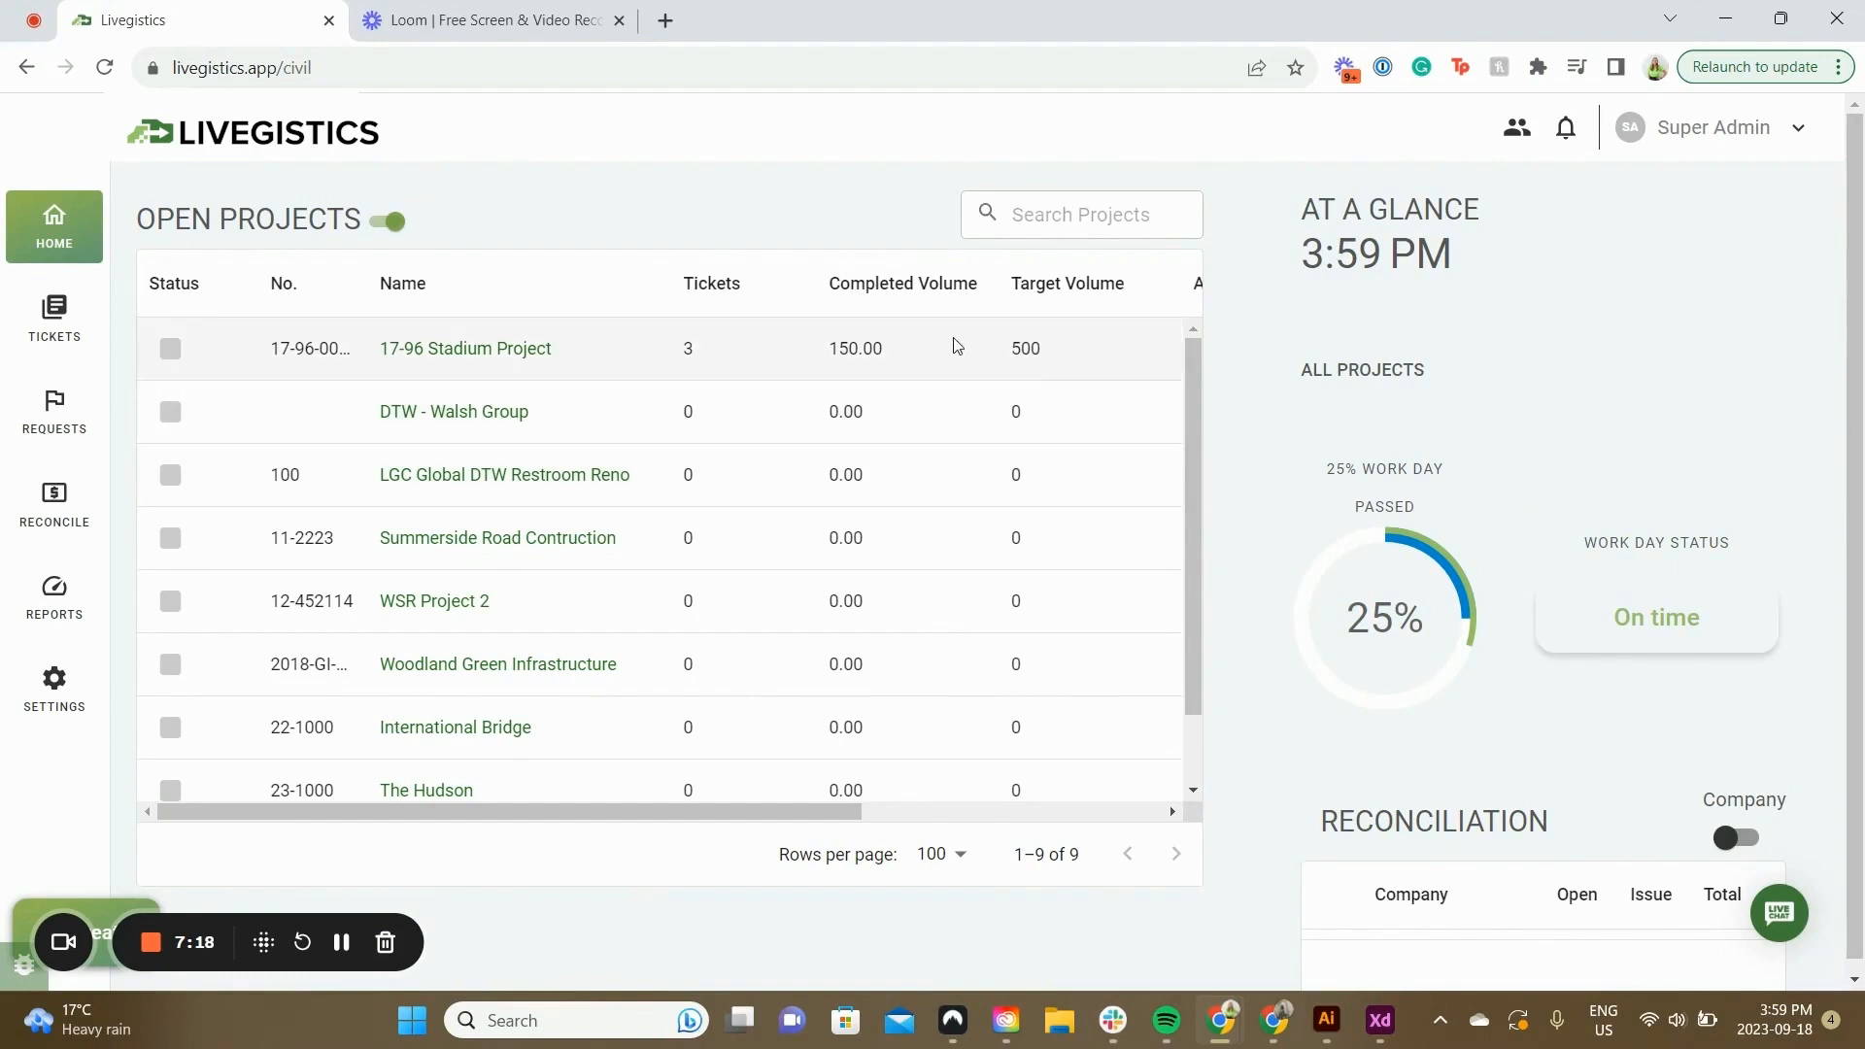
pyautogui.moveTo(724, 809); pyautogui.dragTo(1011, 603)
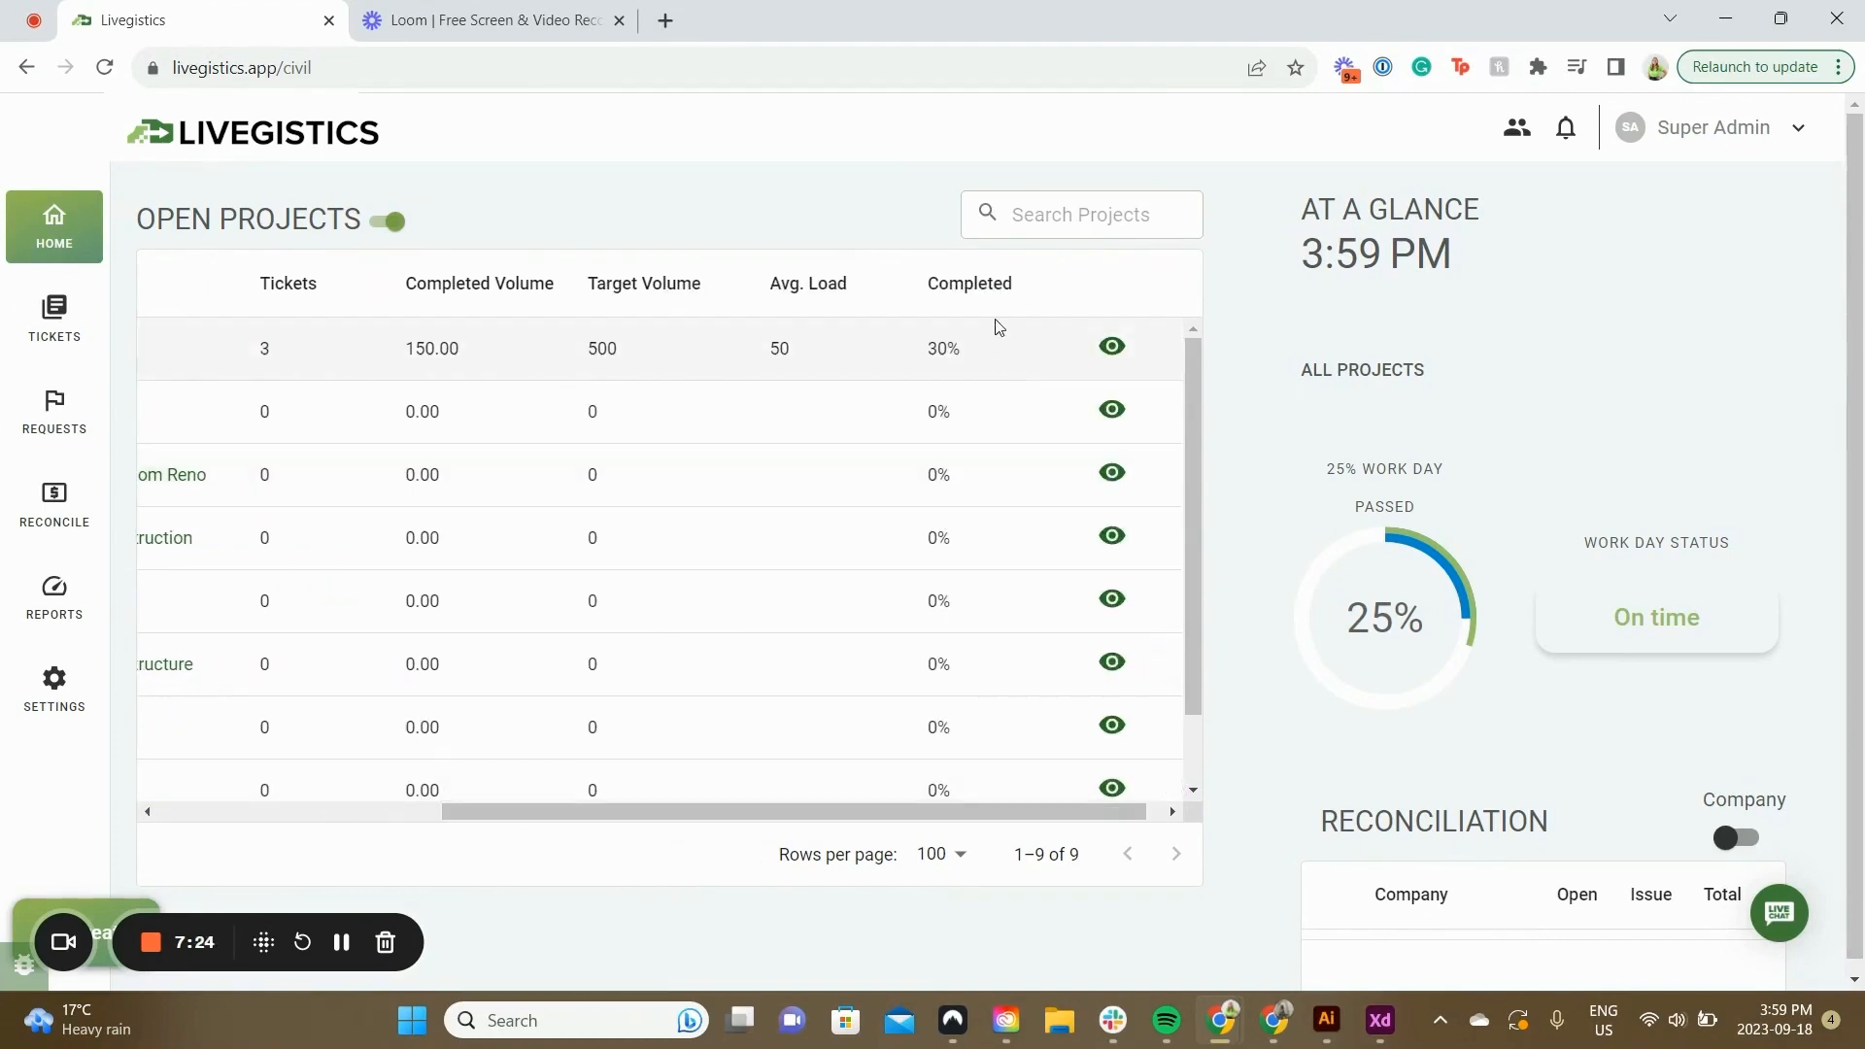